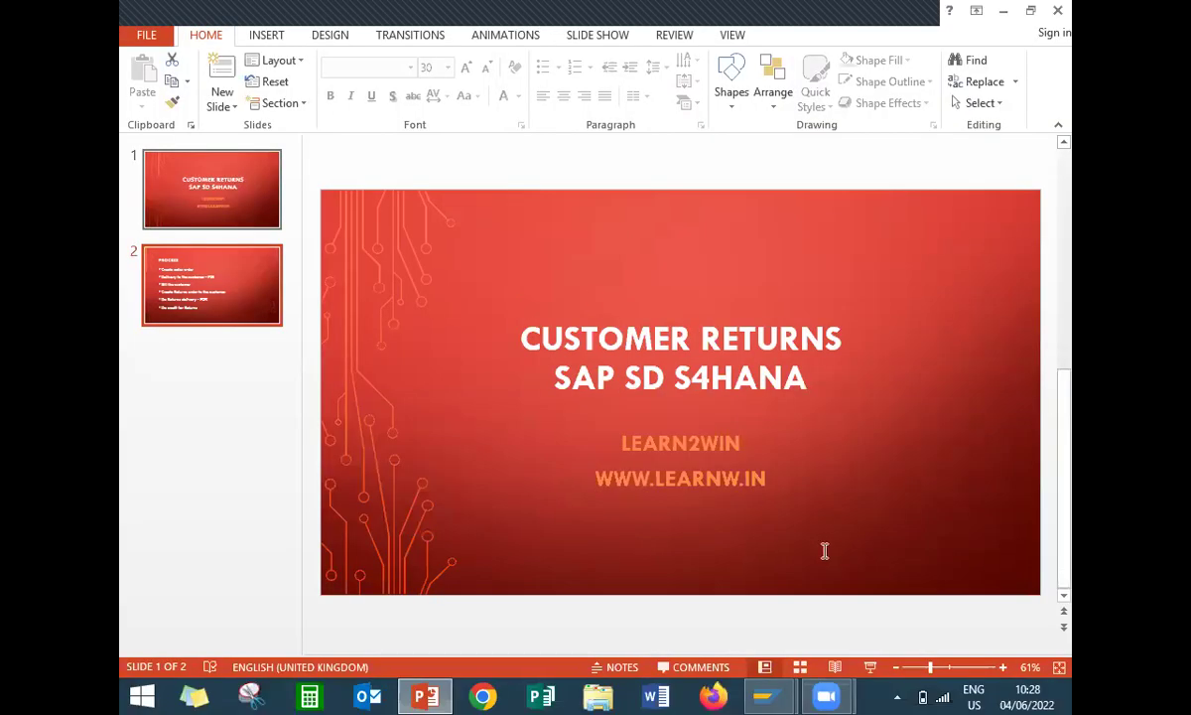
# Switch to SAP Easy Access and start a VA01 standard order, type OR, for sales organization LD01, distribution channel LD and division LD
pyautogui.moveTo(762, 694)
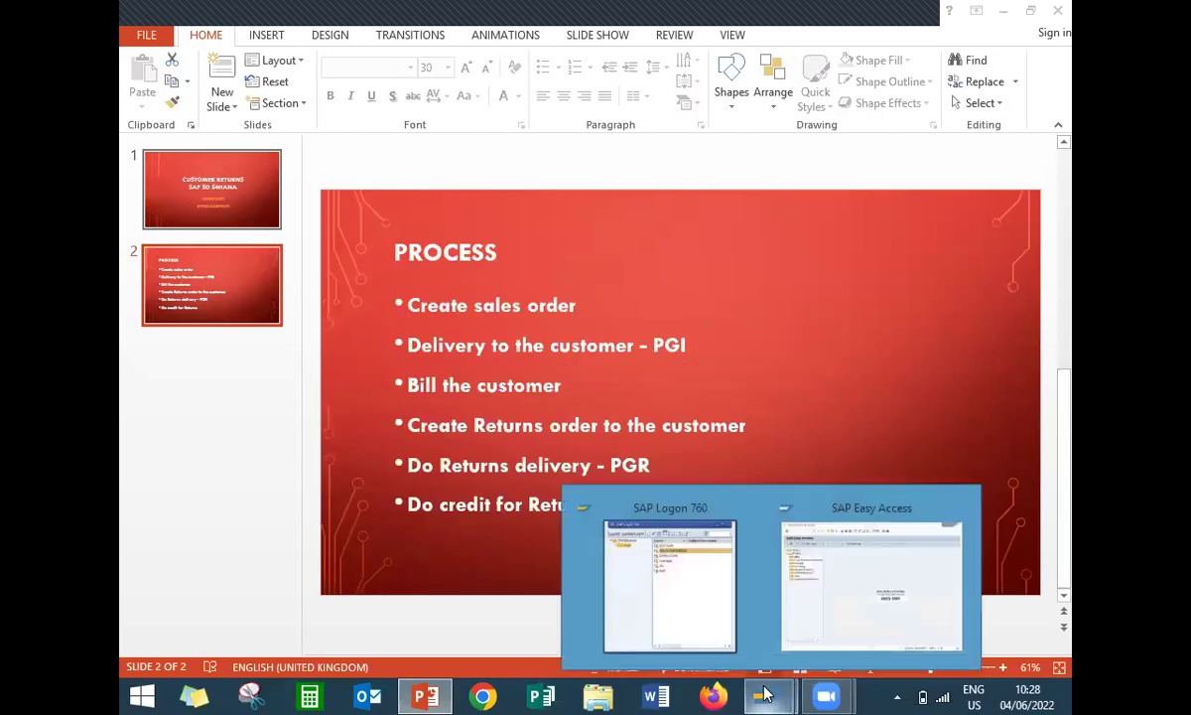
pyautogui.click(852, 602)
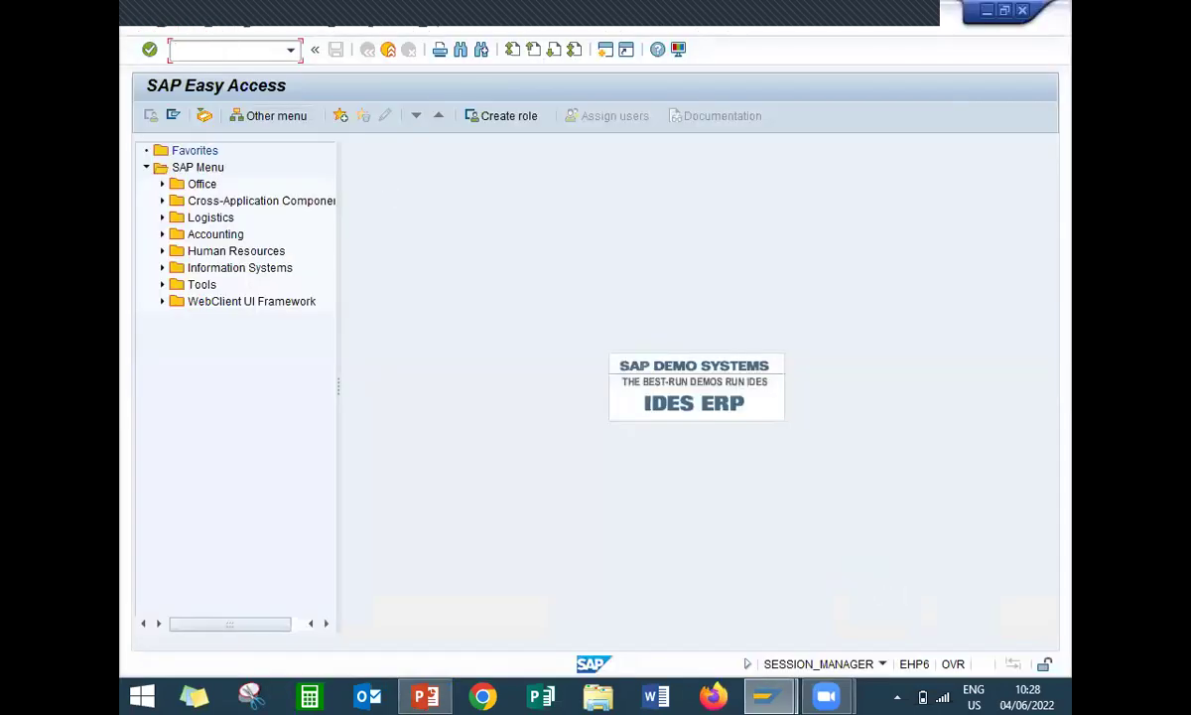
pyautogui.write('VA01')
pyautogui.press('Return')
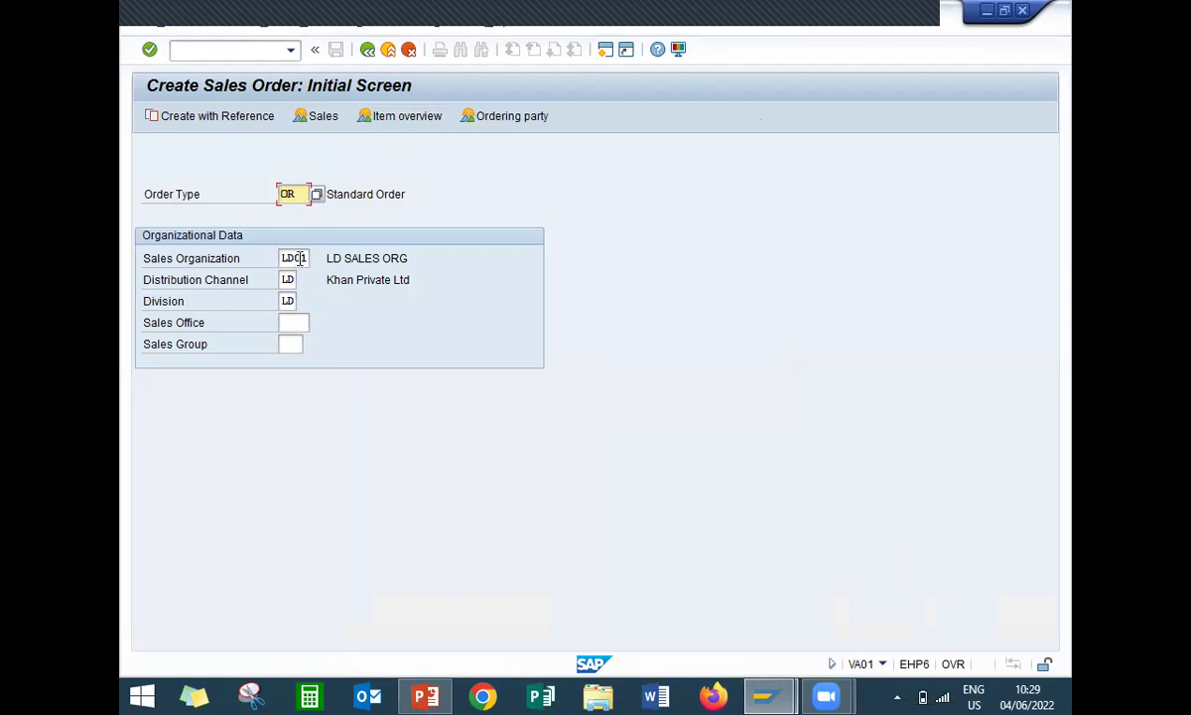
pyautogui.click(286, 304)
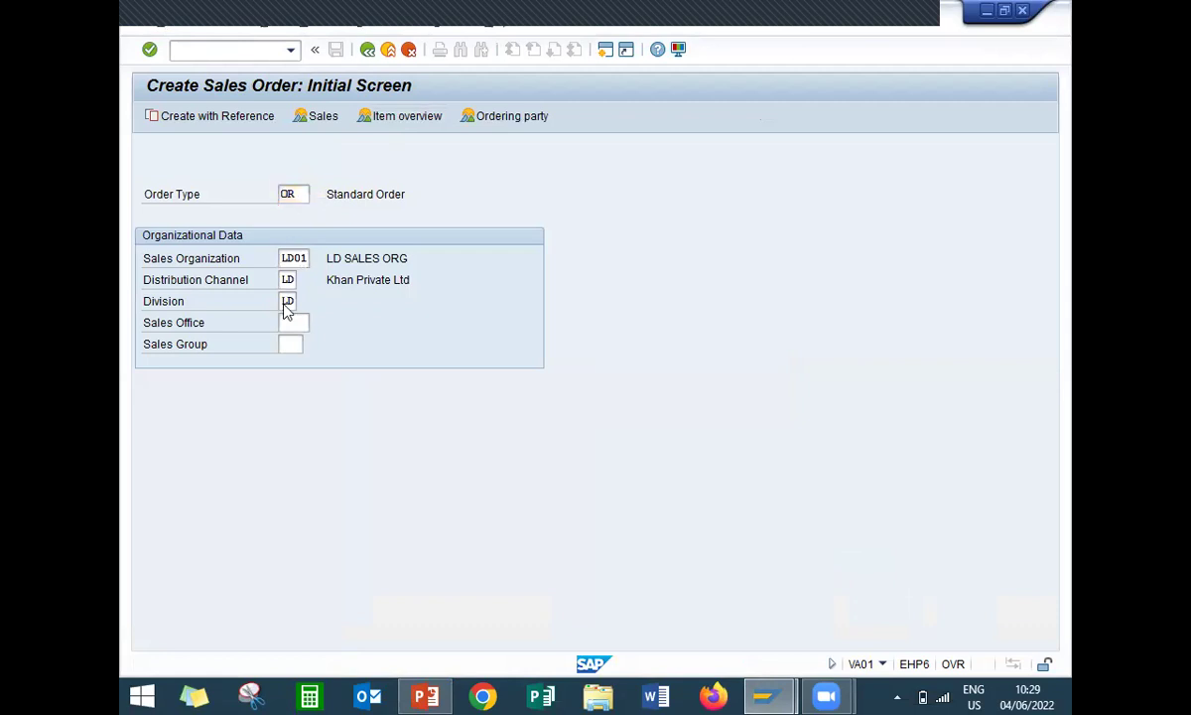
pyautogui.press('Return')
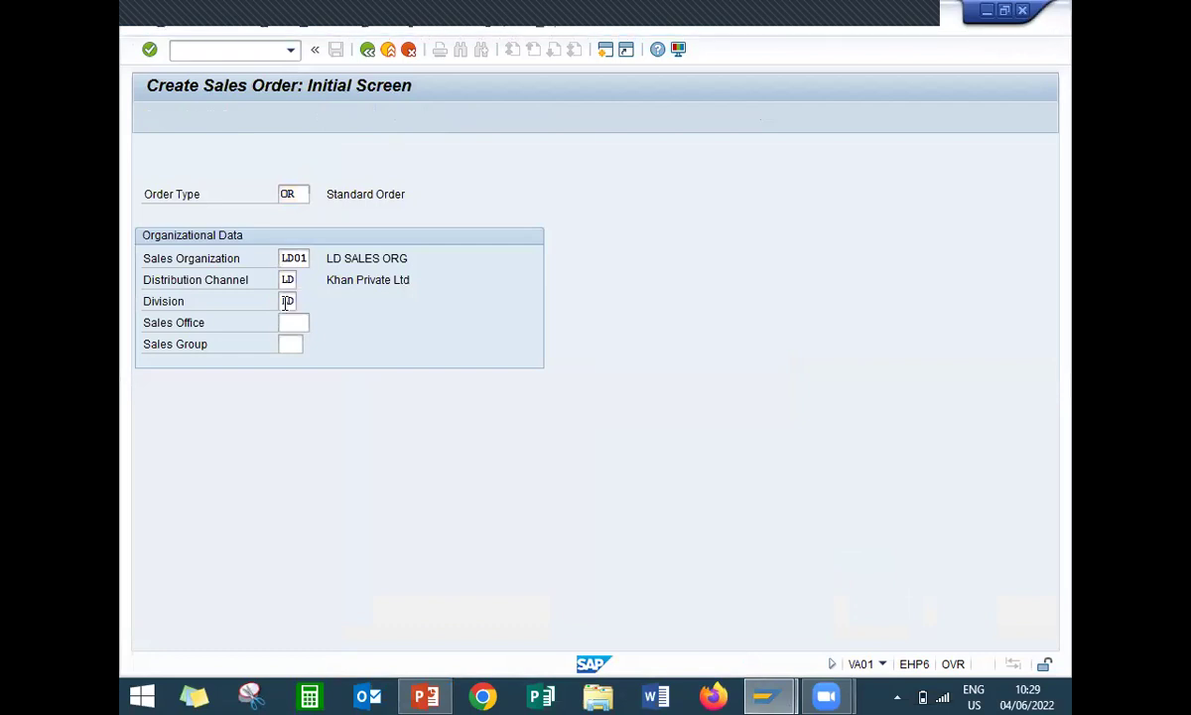
# Enter the sold-to party's customer number and add material 4817 with an order quantity of 1
pyautogui.write('100')
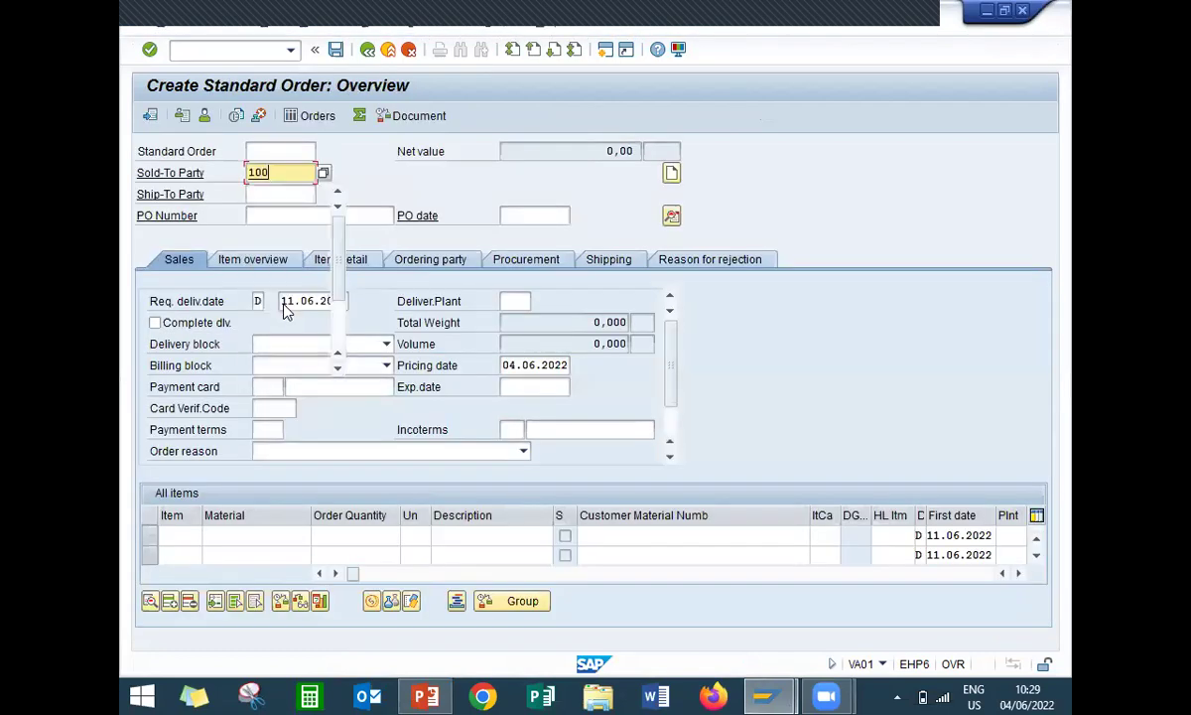
pyautogui.write('581')
pyautogui.press('Return')
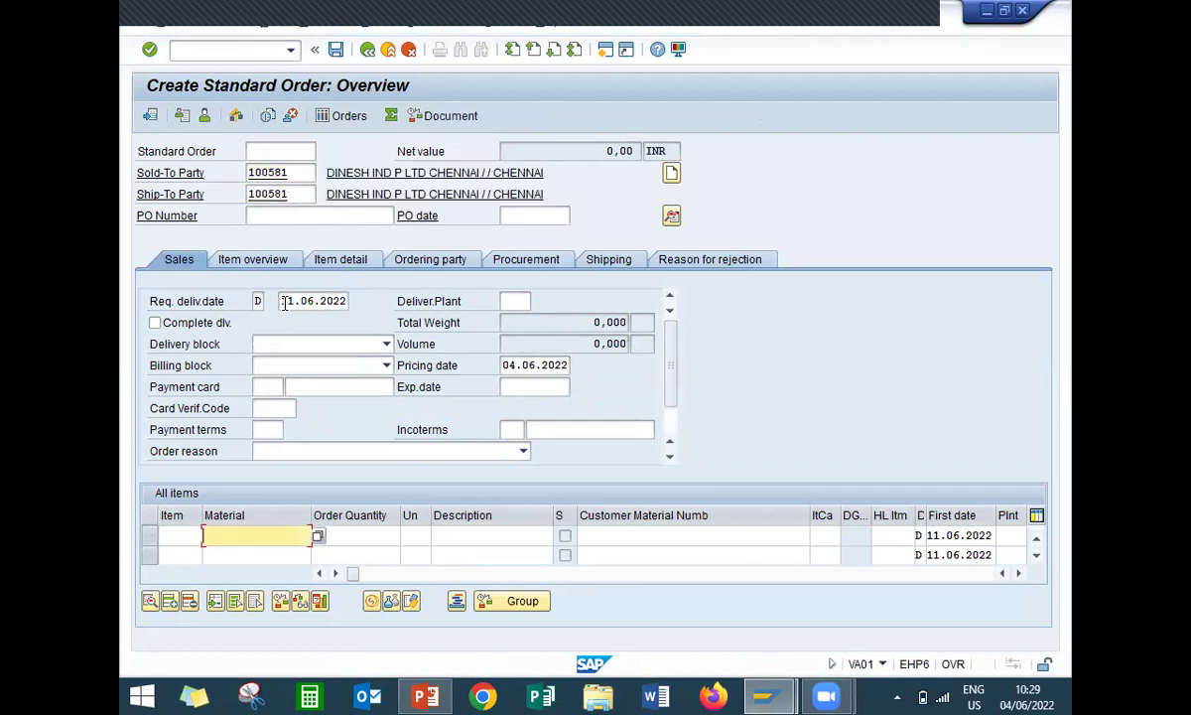
pyautogui.write('4817')
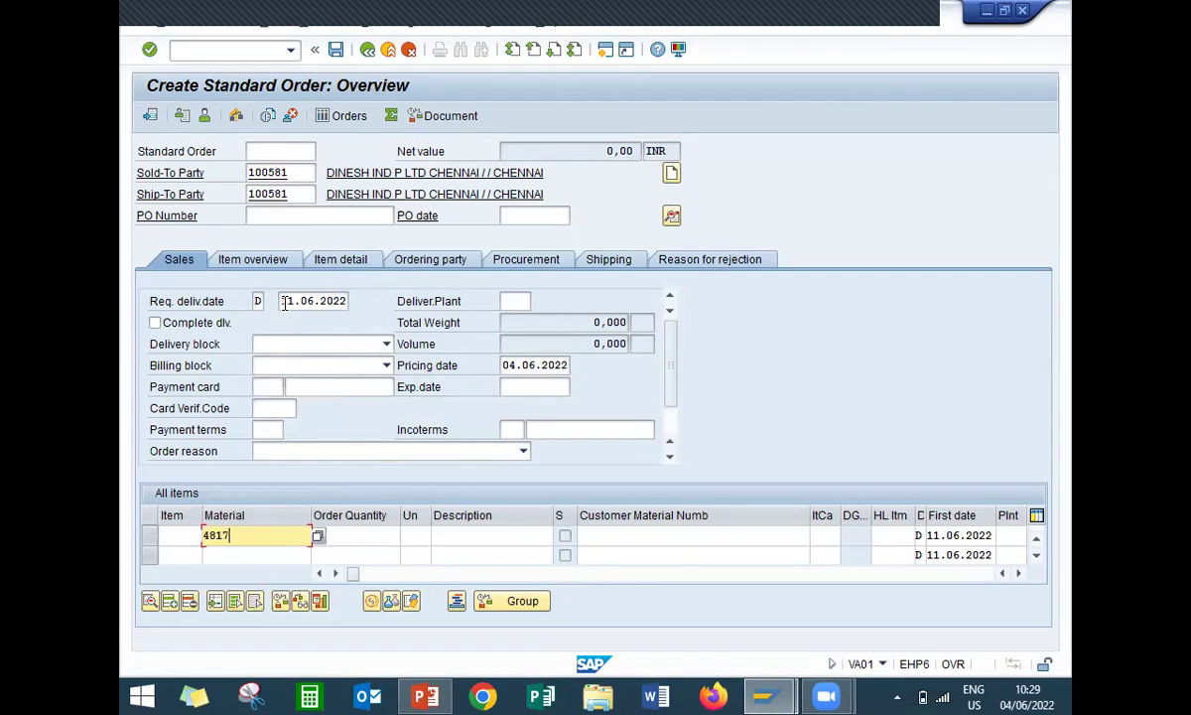
pyautogui.press('Return')
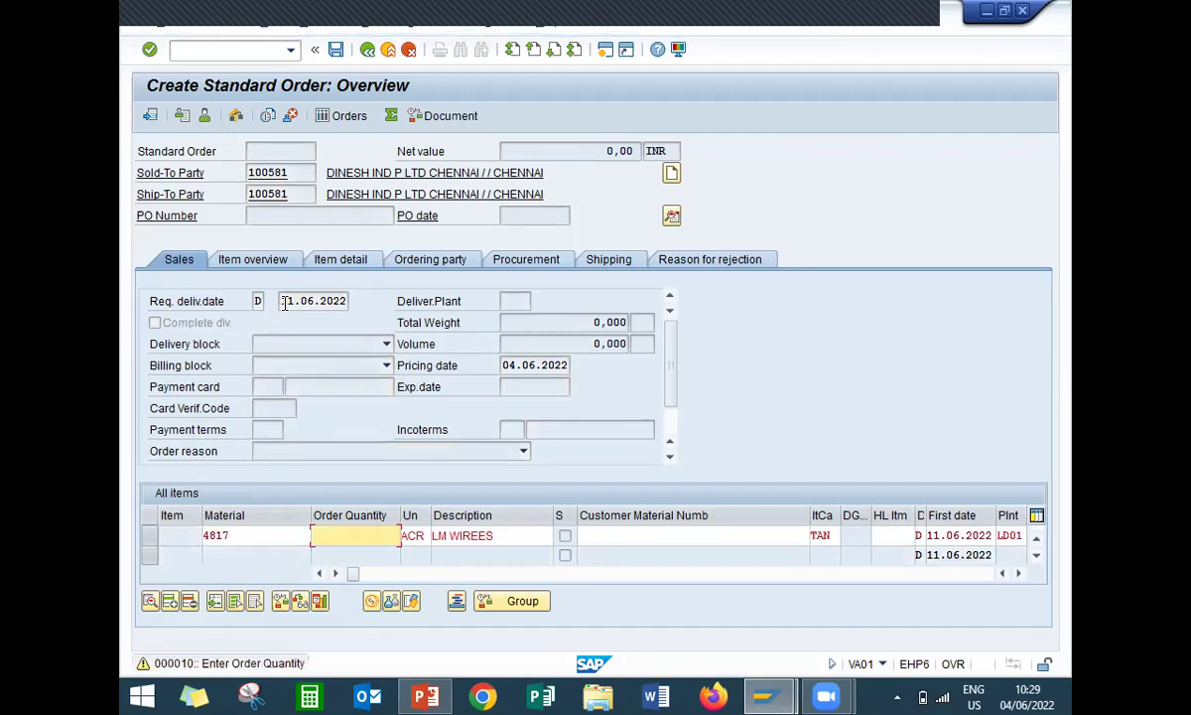
pyautogui.press('Return')
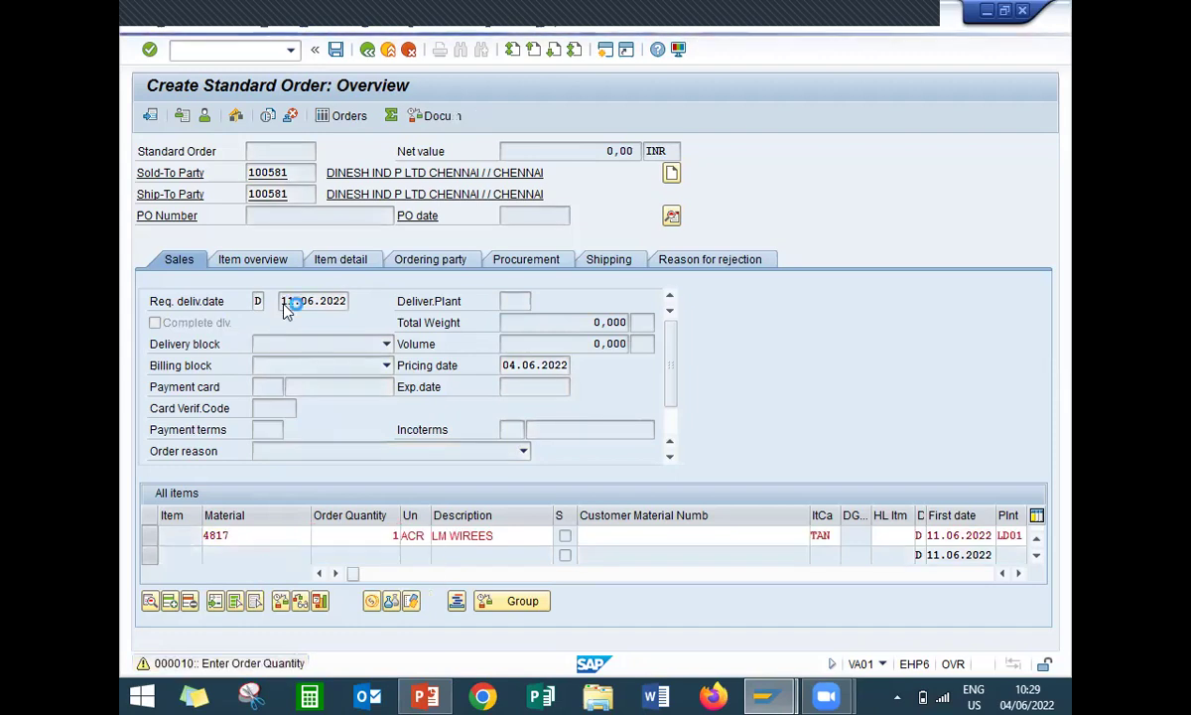
# Set the order's payment terms to 0001 and both parts of the Incoterms to CFR
pyautogui.click(262, 429)
pyautogui.click(266, 445)
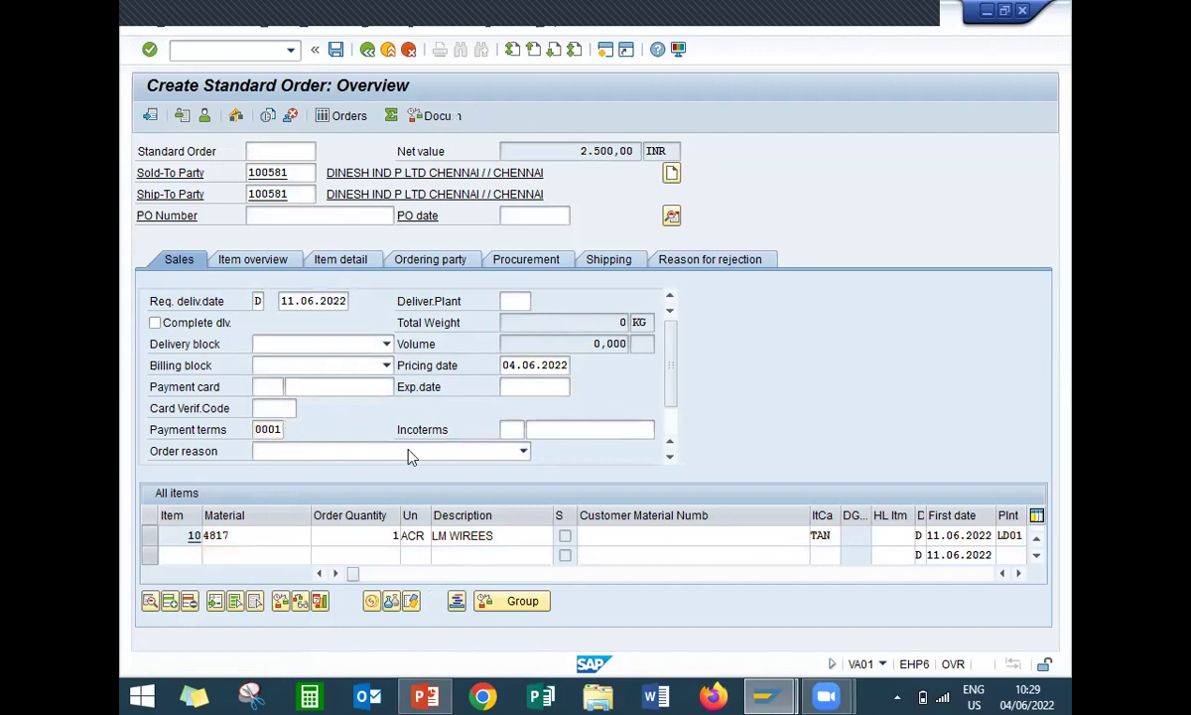
pyautogui.click(512, 428)
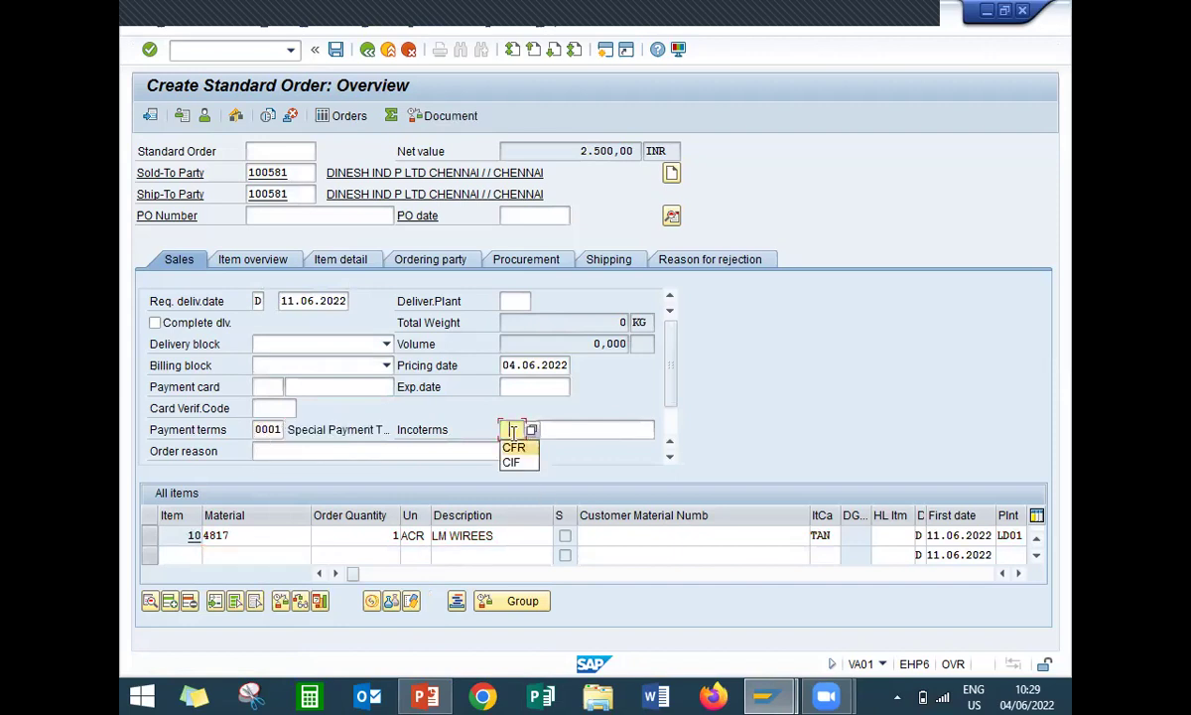
pyautogui.click(514, 447)
pyautogui.click(573, 428)
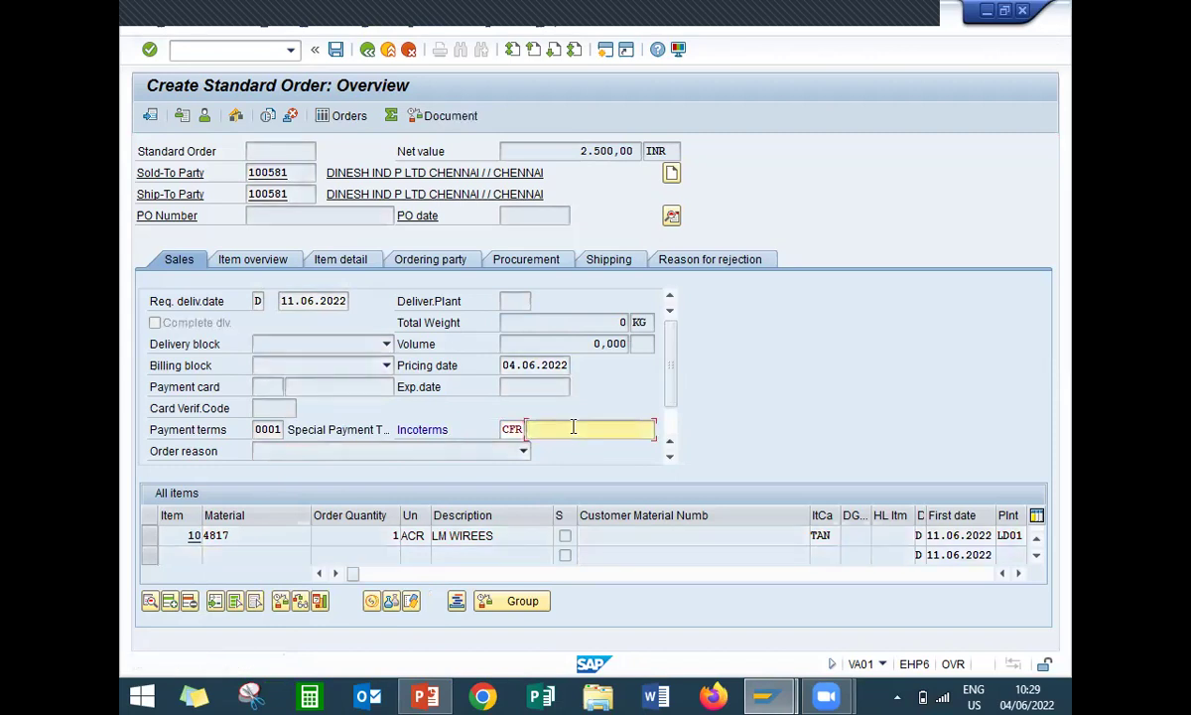
pyautogui.write('CFR')
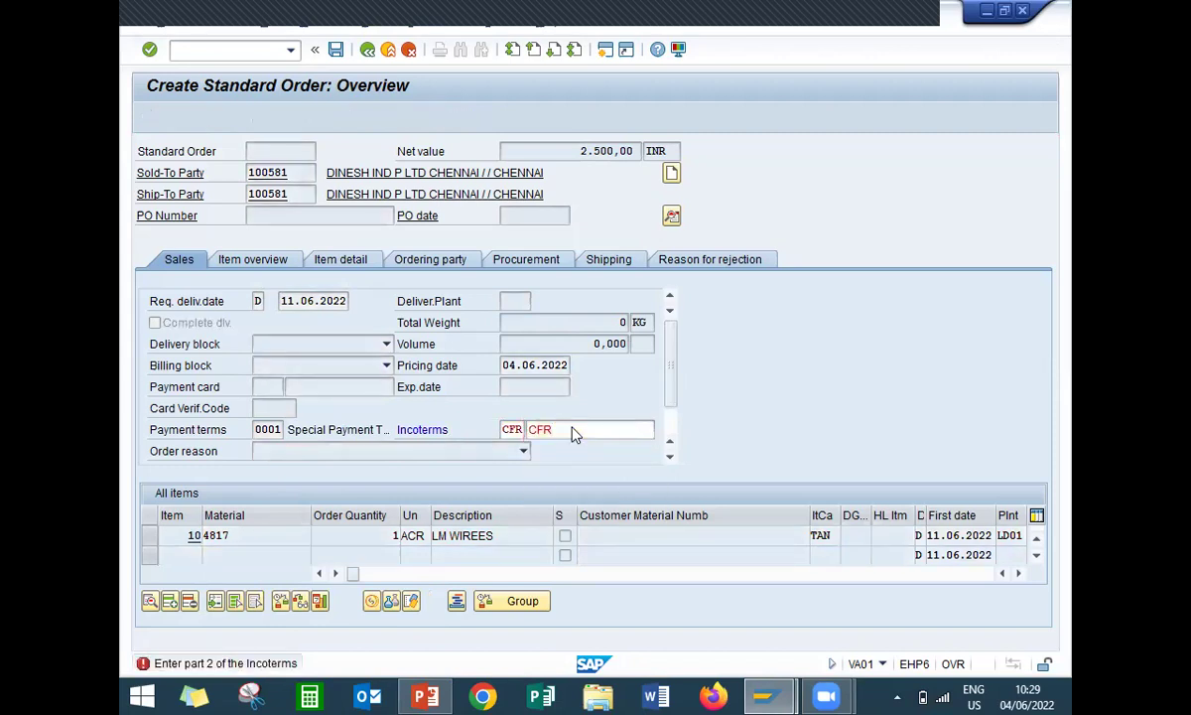
pyautogui.press('Return')
pyautogui.press('Return')
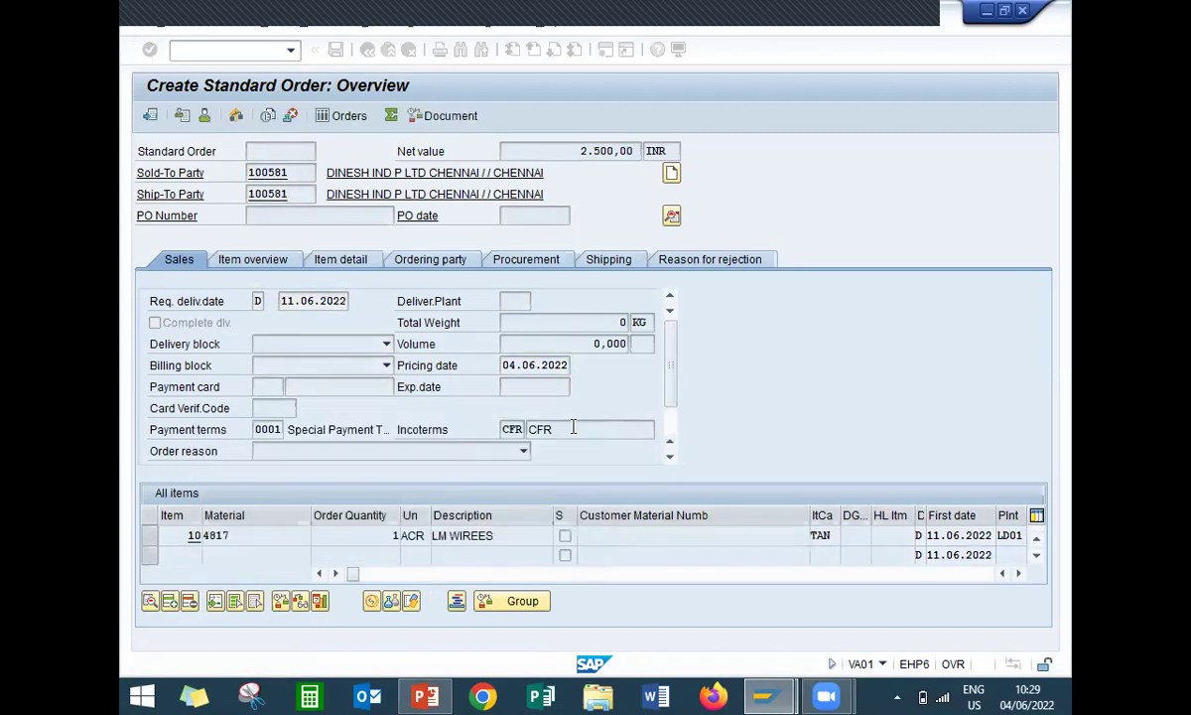
# Open the details of item 10 and set its shipping storage location to LD01
pyautogui.doubleClick(500, 535)
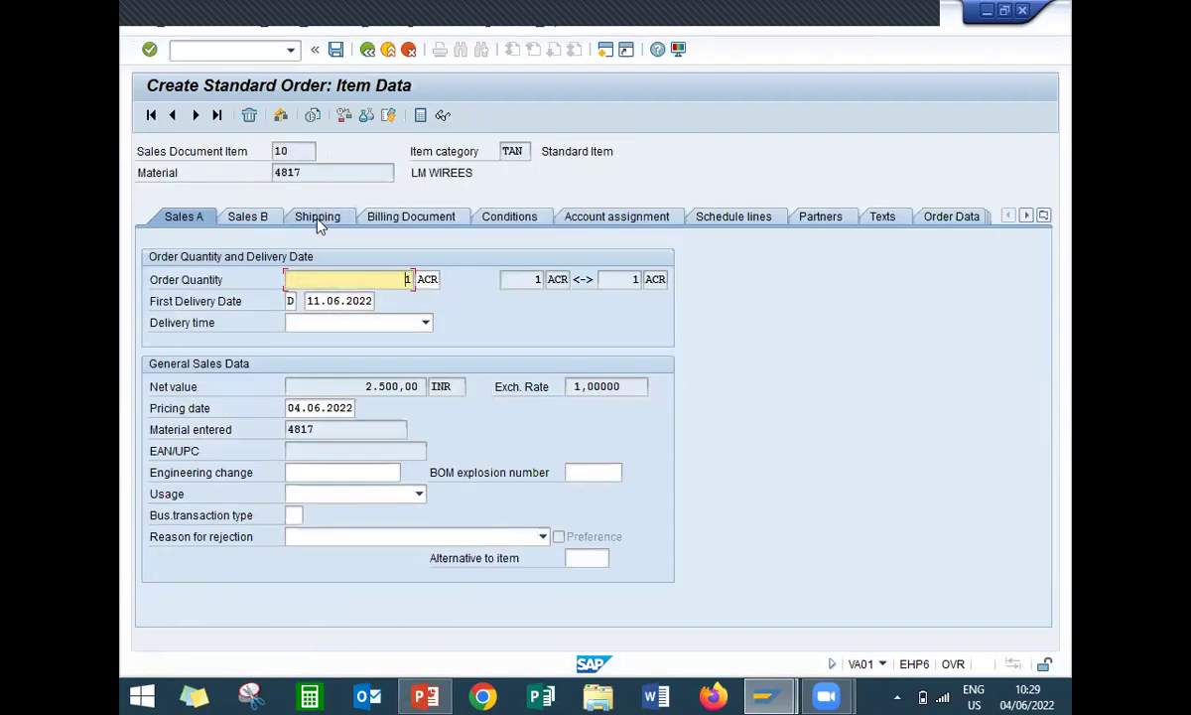
pyautogui.click(317, 216)
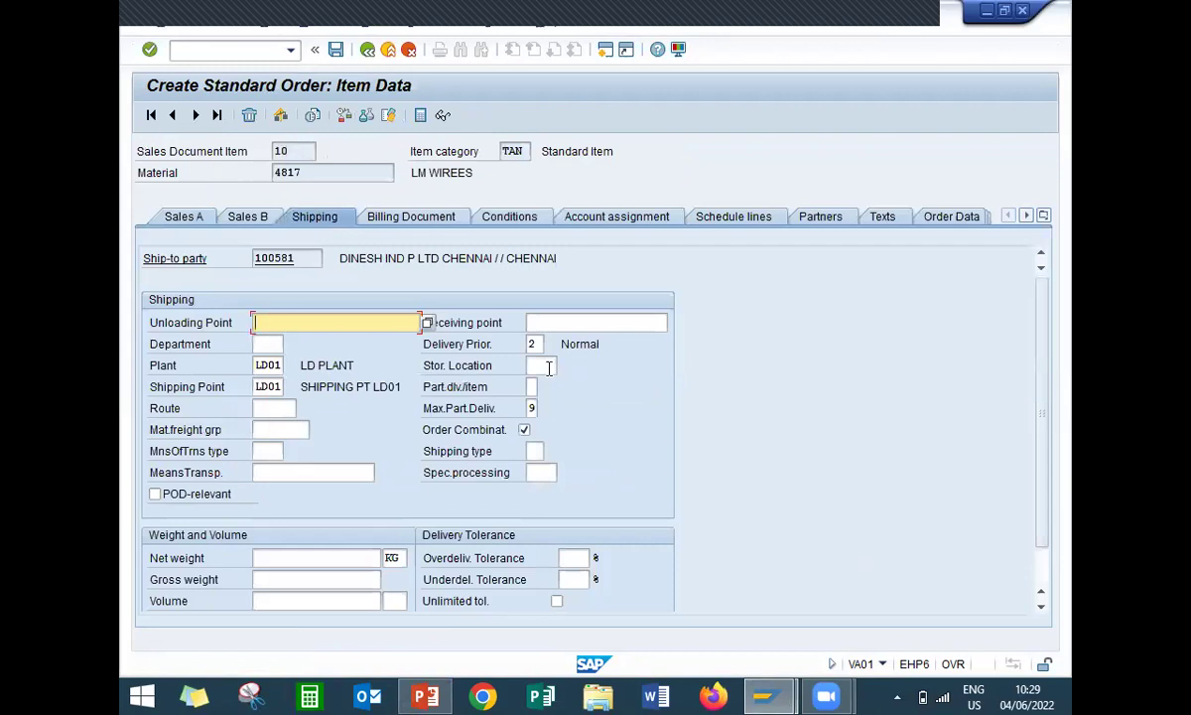
pyautogui.click(544, 365)
pyautogui.press('Down')
pyautogui.press('Return')
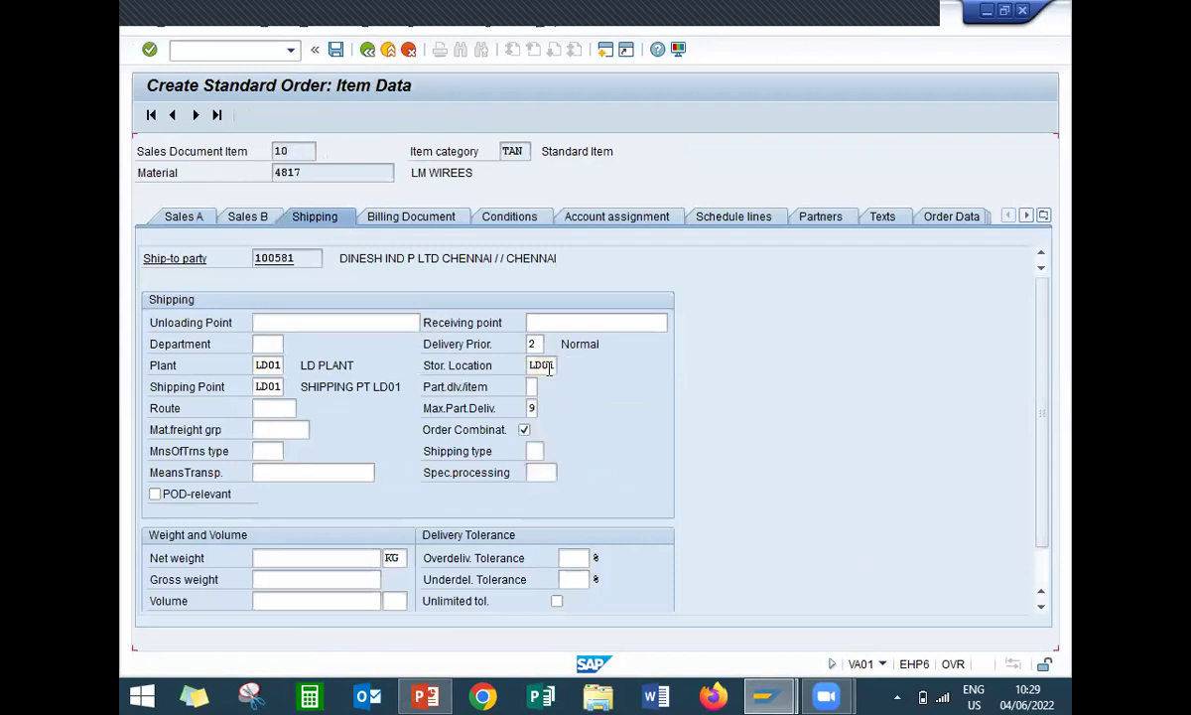
# Set the item's net weight and gross weight to 10 KG each
pyautogui.click(377, 559)
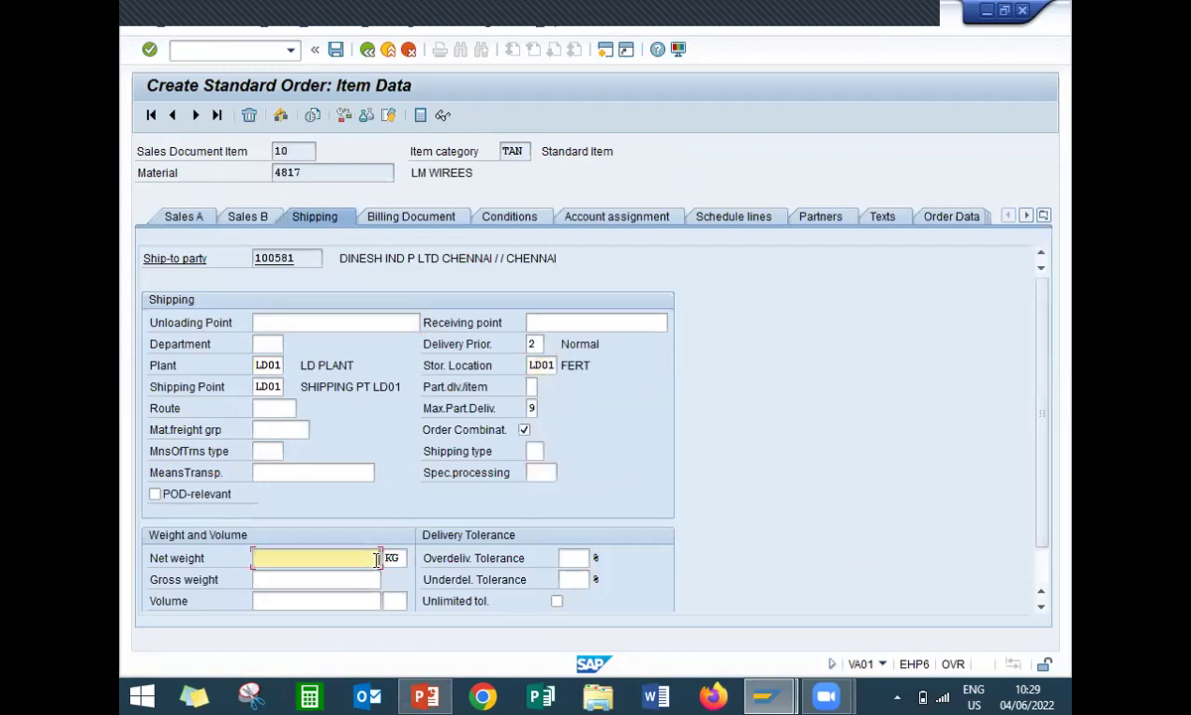
pyautogui.write('10')
pyautogui.press('Return')
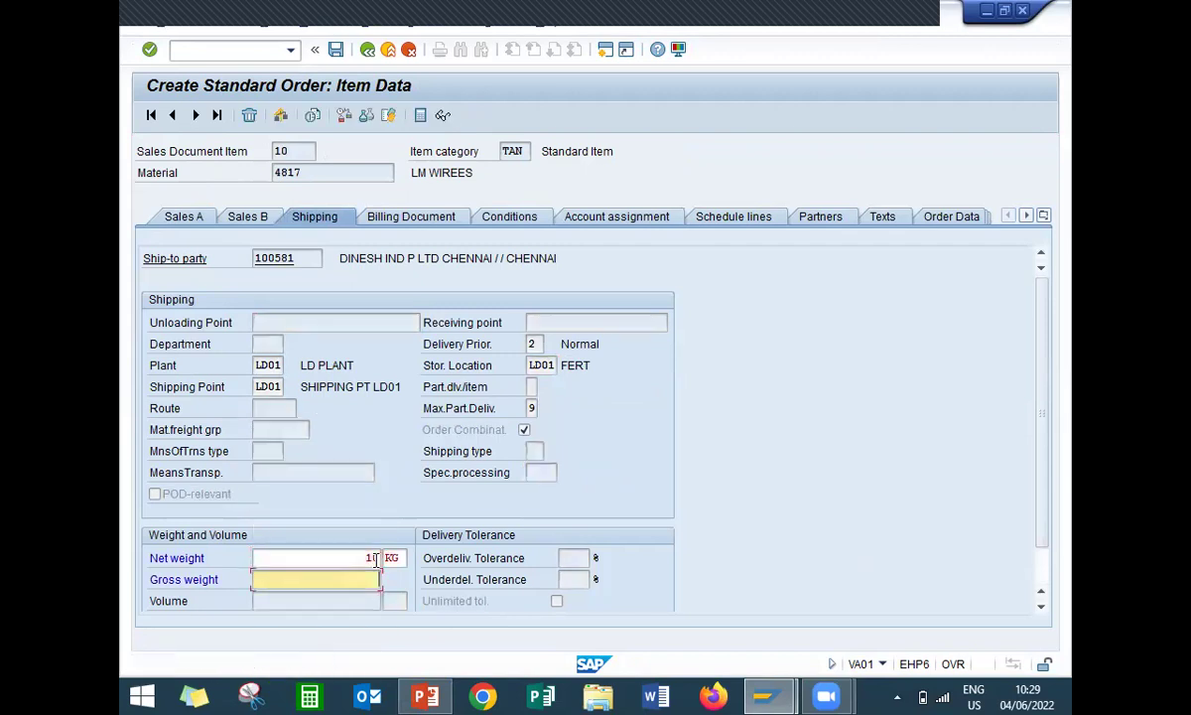
pyautogui.write('10')
pyautogui.press('Return')
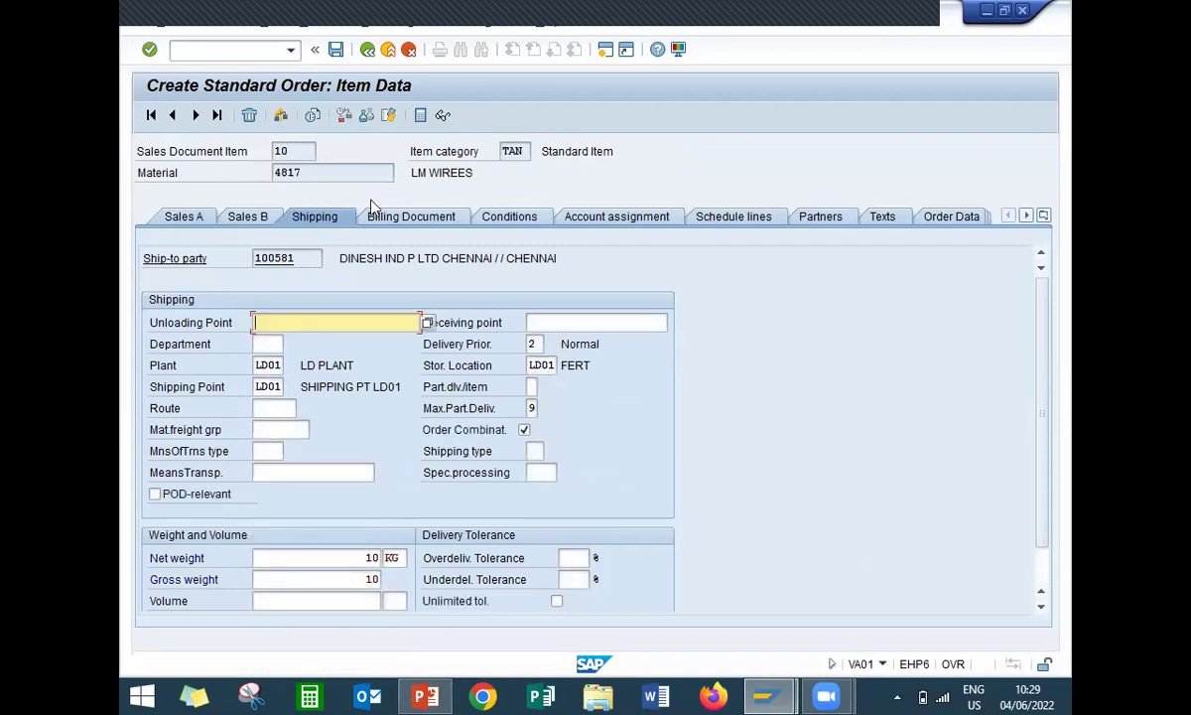
# Check the item's schedule lines and save the standard order
pyautogui.click(731, 225)
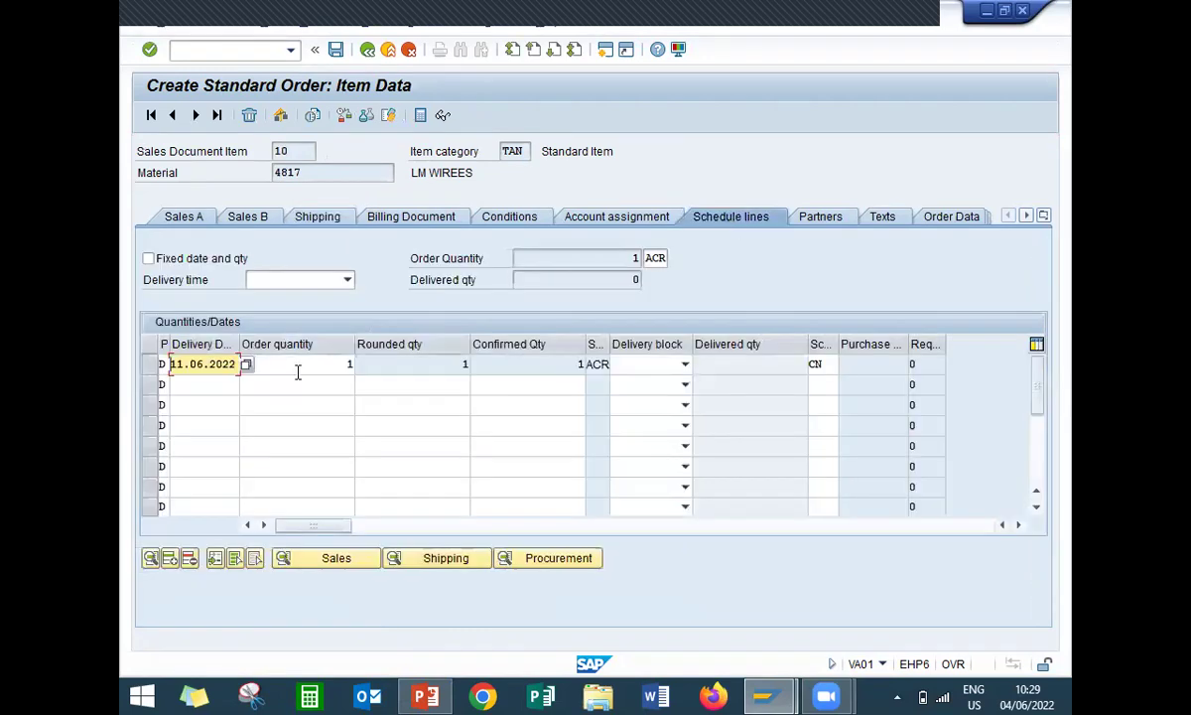
pyautogui.click(336, 49)
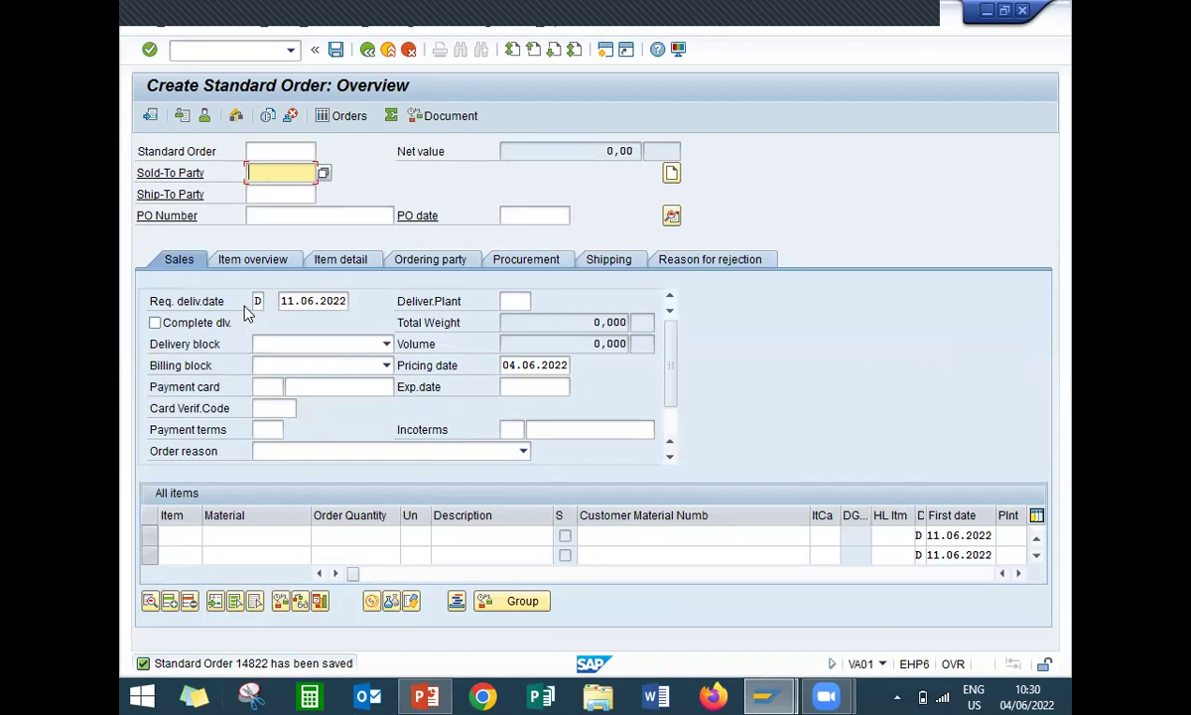
# Create an outbound delivery for the saved order from shipping point LD01 with selection date 11.06.2022
pyautogui.click(210, 25)
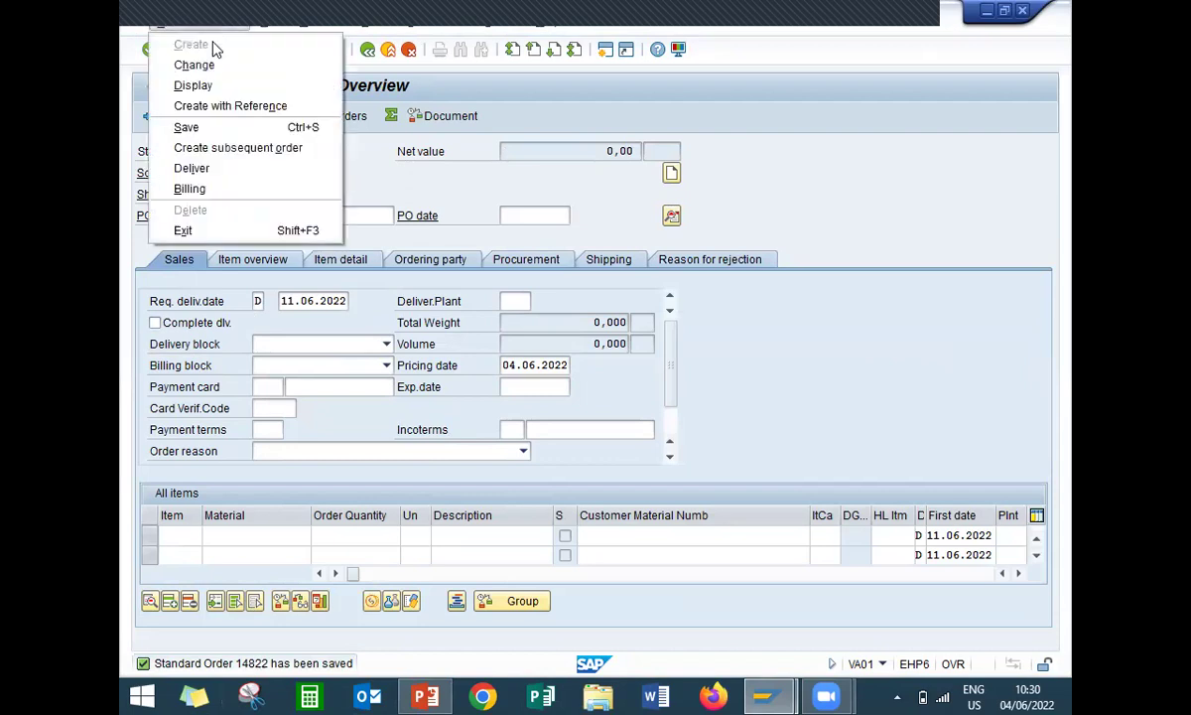
pyautogui.click(216, 169)
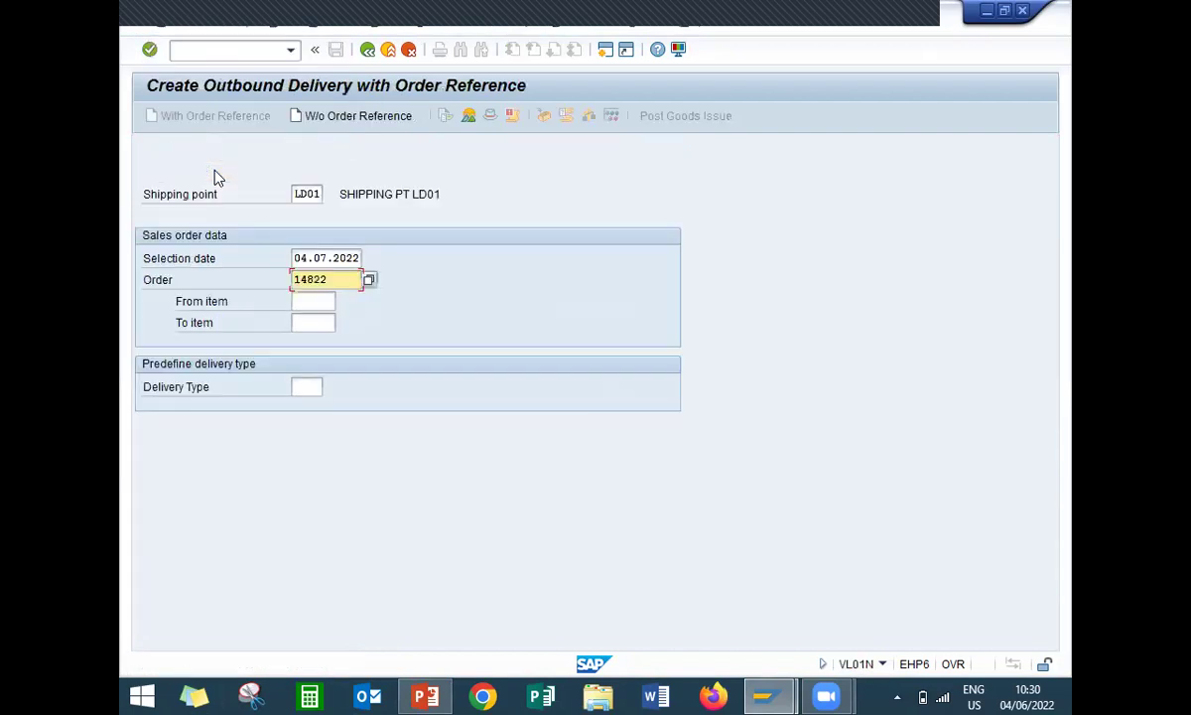
pyautogui.click(296, 258)
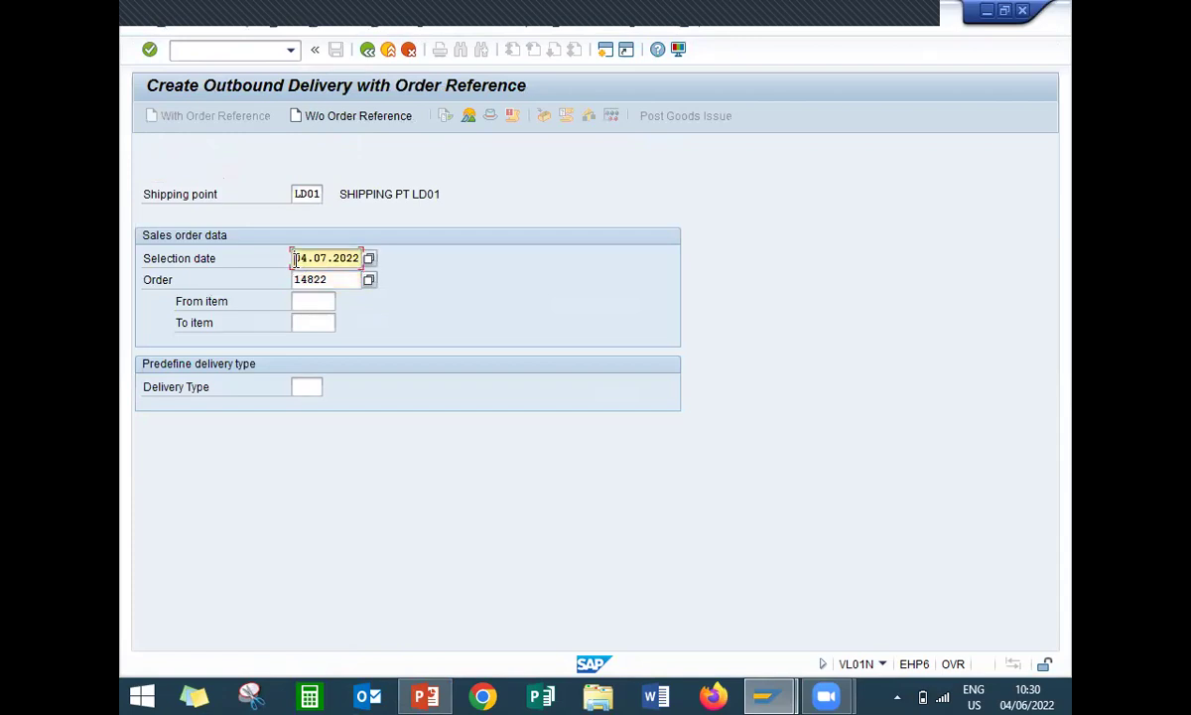
pyautogui.write('01')
pyautogui.write('.06')
pyautogui.press('Return')
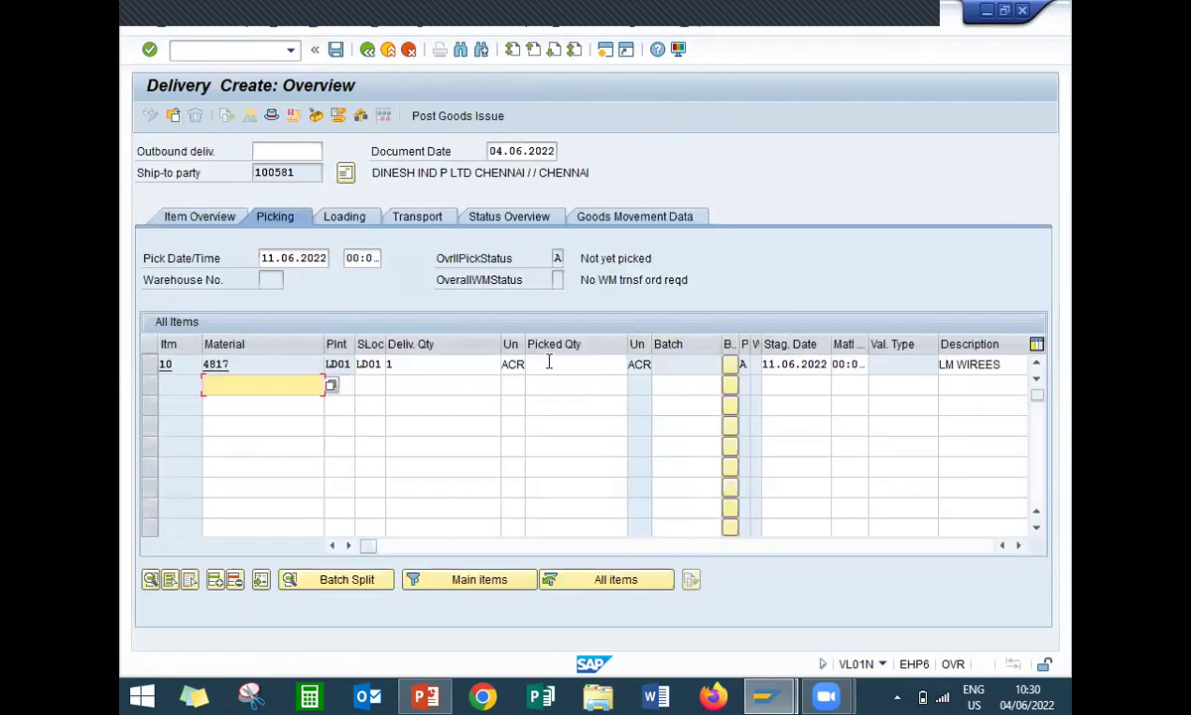
# Set the picked quantity of material 4817 to 1 and post the goods issue for the delivery
pyautogui.click(556, 363)
pyautogui.write('1')
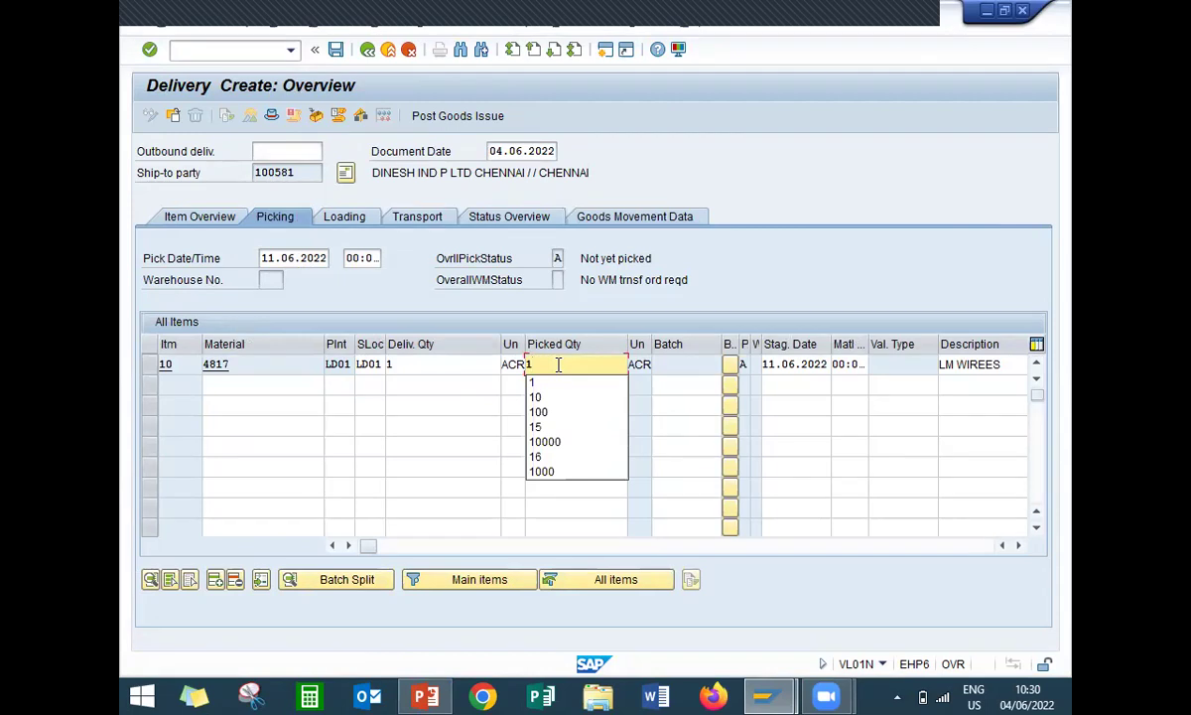
pyautogui.press('Return')
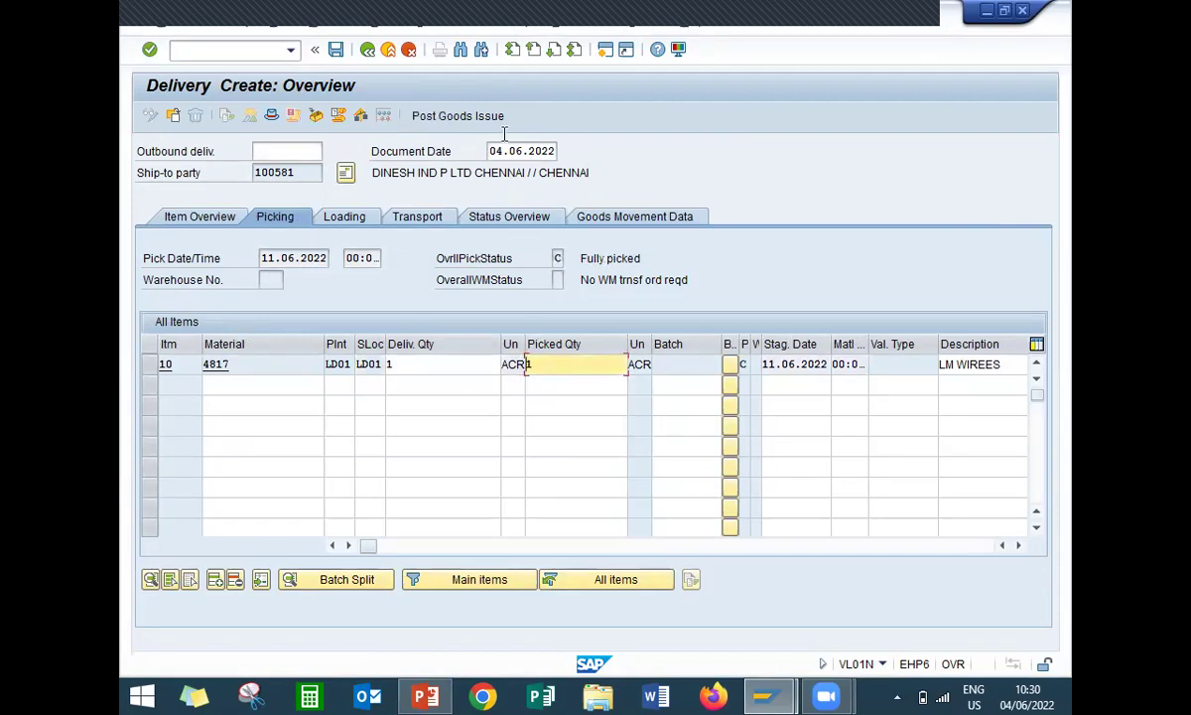
pyautogui.click(500, 122)
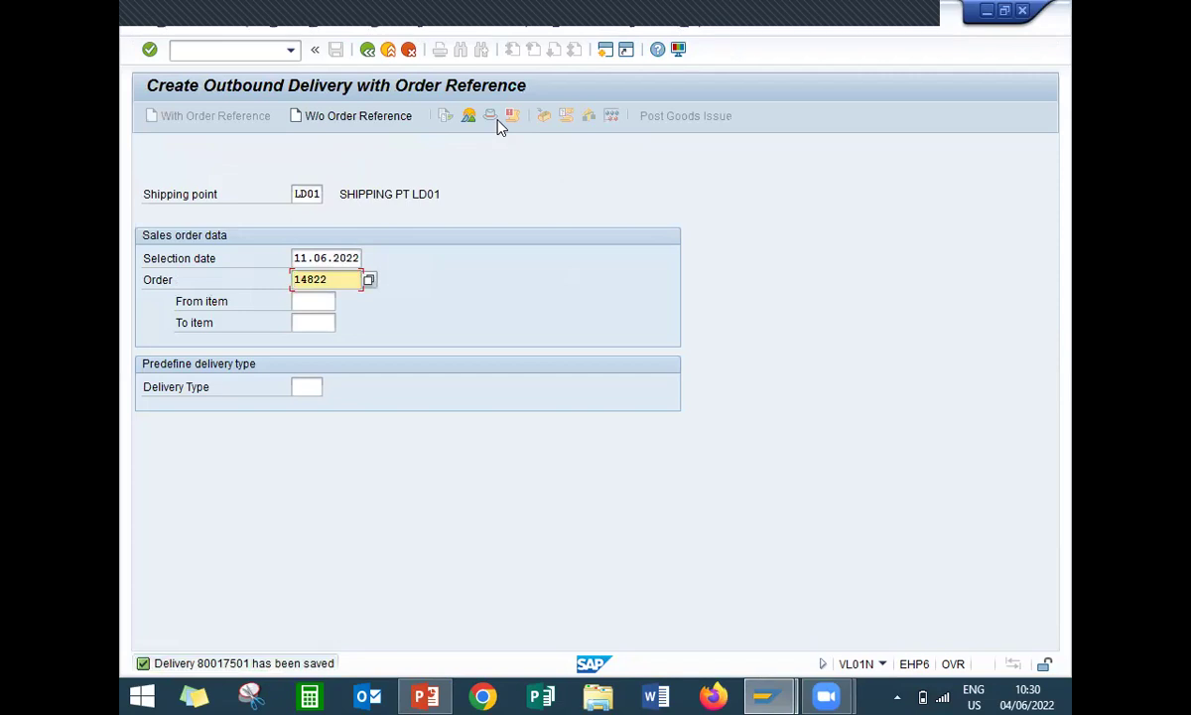
# Create and save an F2 invoice for the delivery with transaction VF01, and return to the SAP Easy Access screen
pyautogui.click(367, 51)
pyautogui.write('VF01')
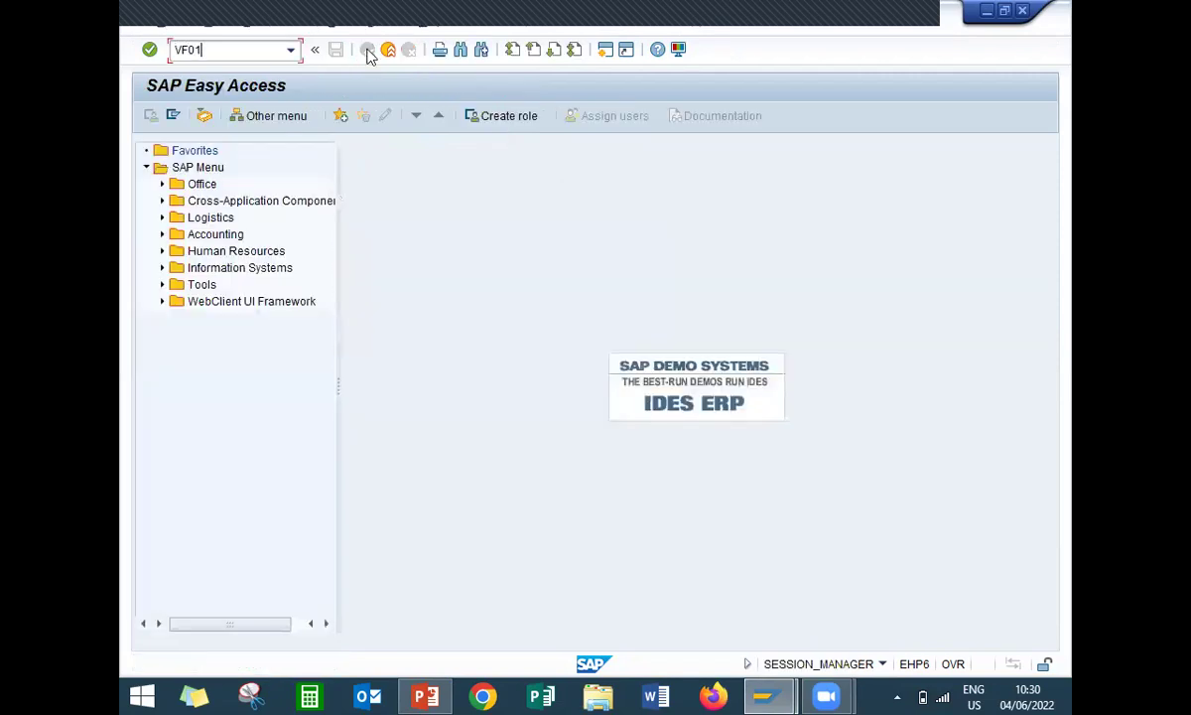
pyautogui.press('Return')
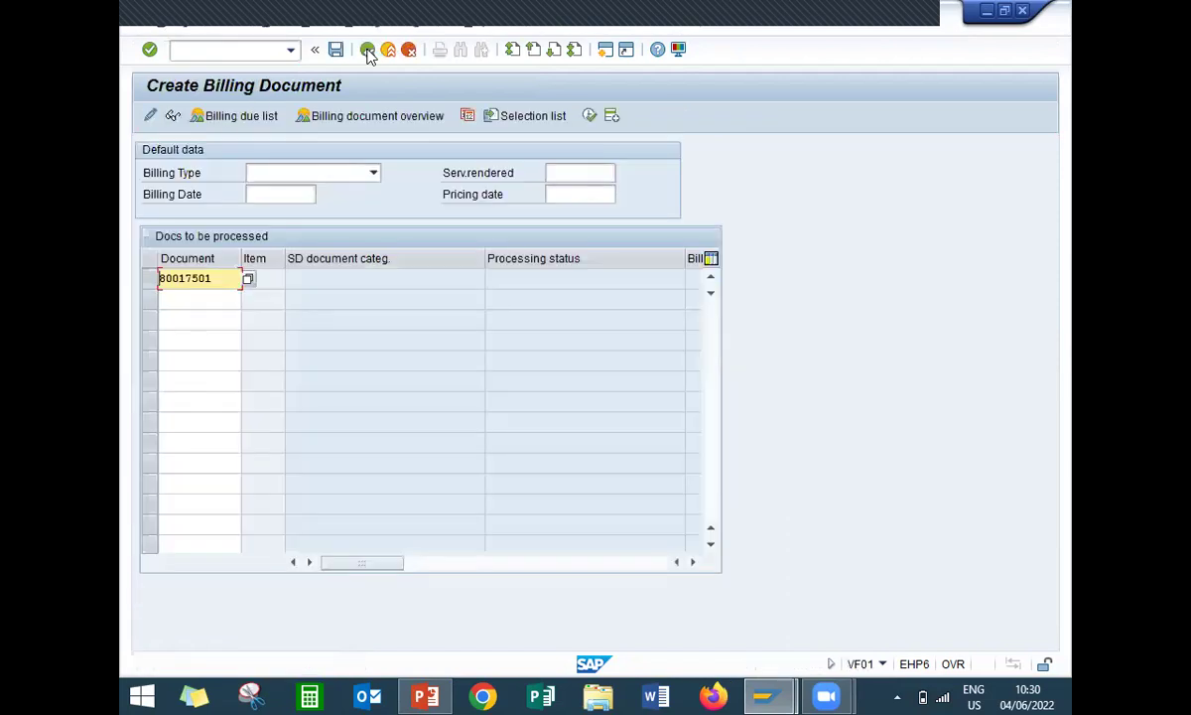
pyautogui.press('Return')
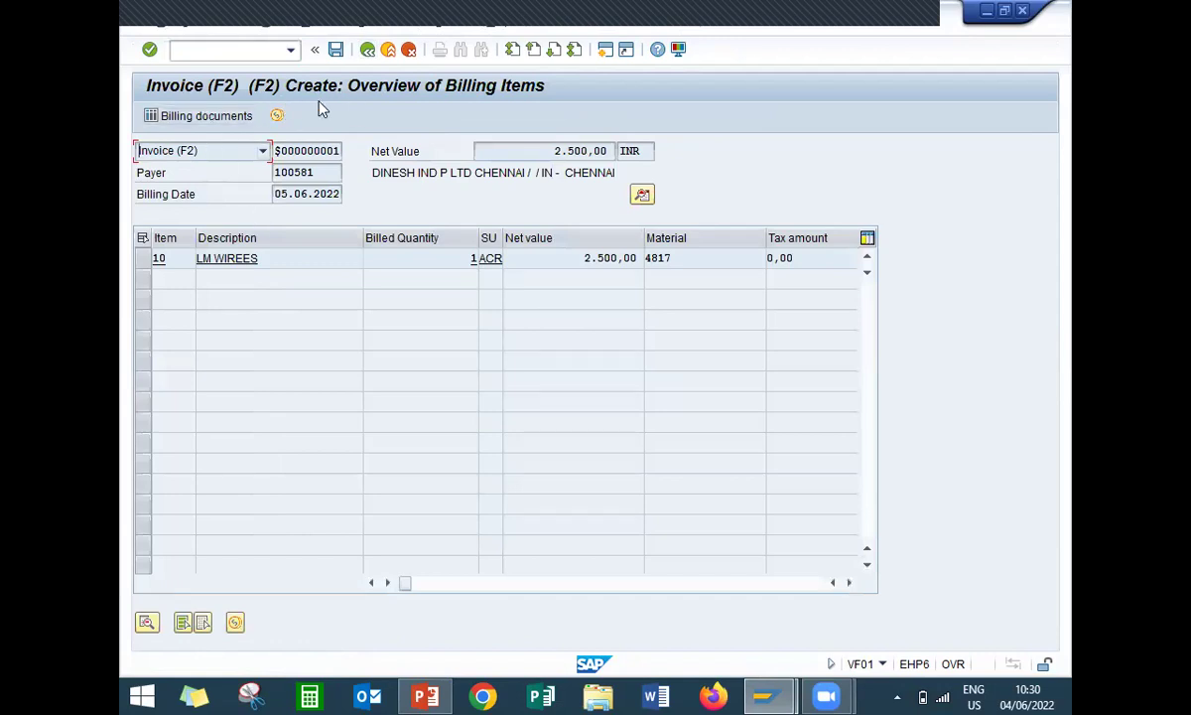
pyautogui.hotkey('ctrl', 's')
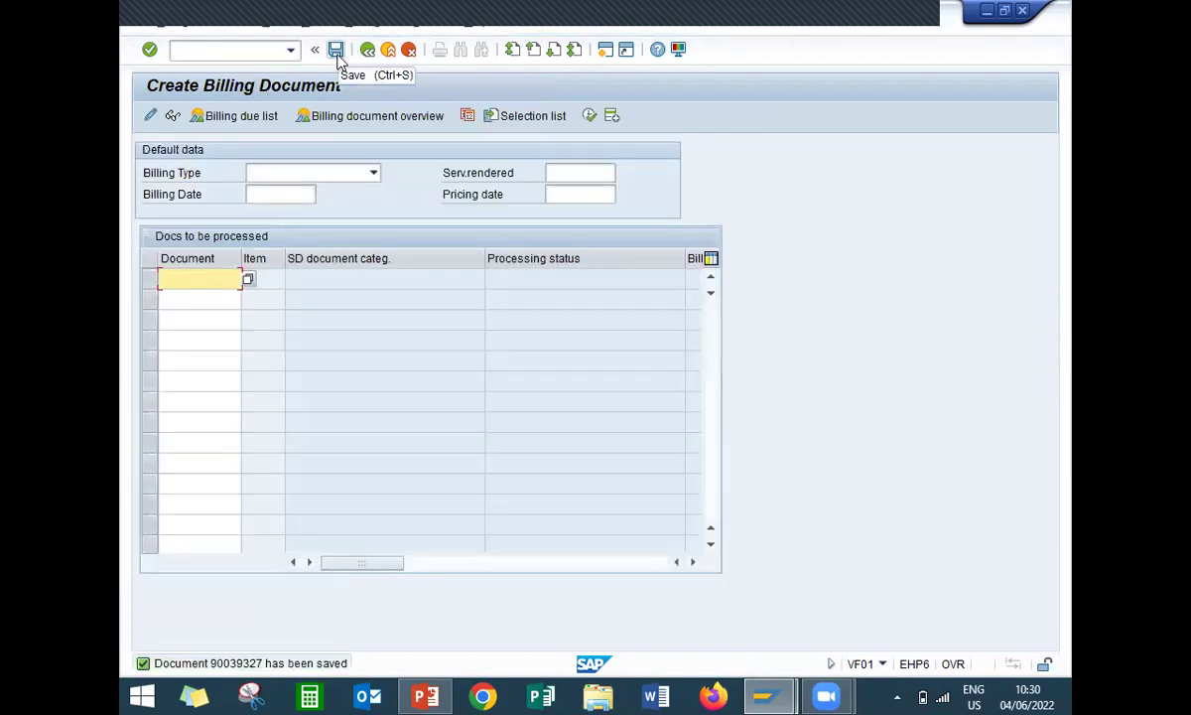
pyautogui.click(388, 52)
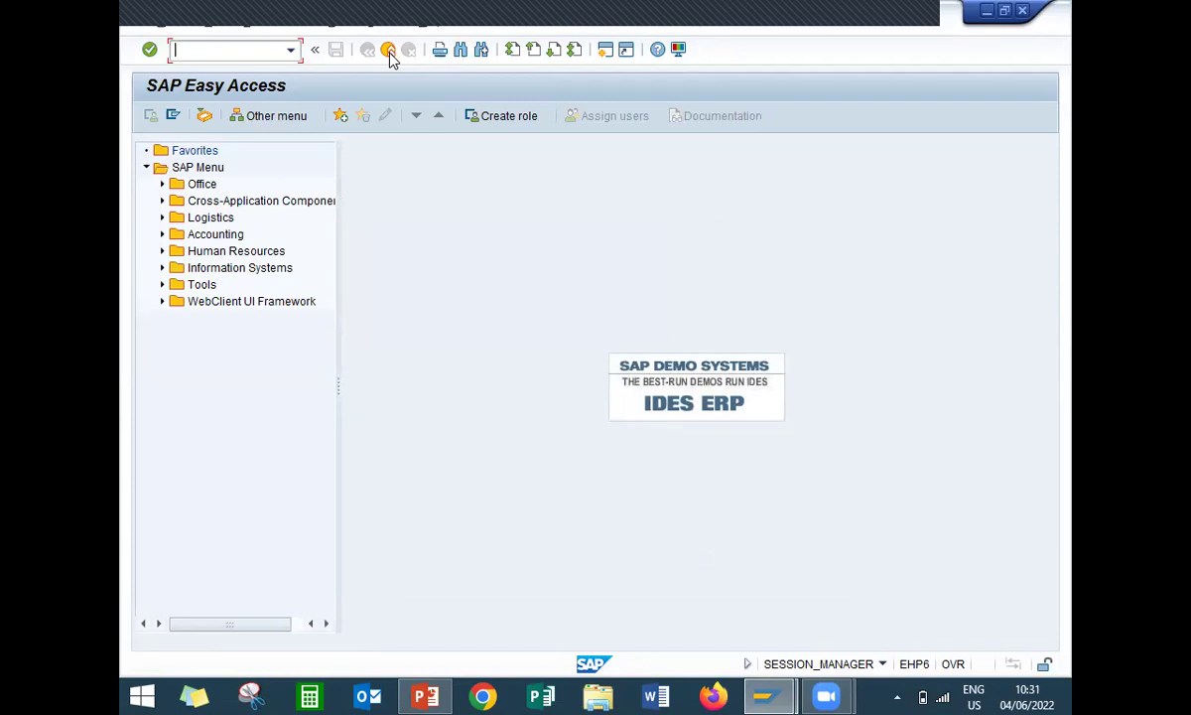
# Start transaction VA01 with order type RE and begin creating the return with reference to an existing document
pyautogui.write('VA01')
pyautogui.press('Return')
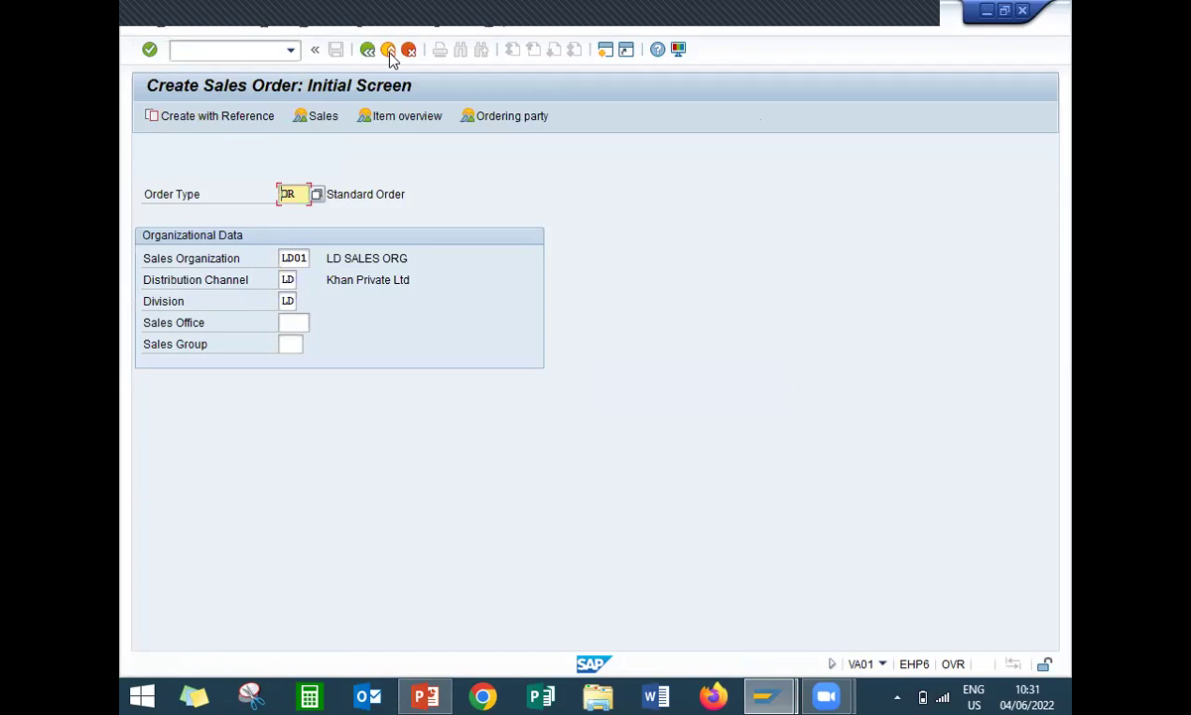
pyautogui.press('Delete')
pyautogui.press('Delete')
pyautogui.write('RE')
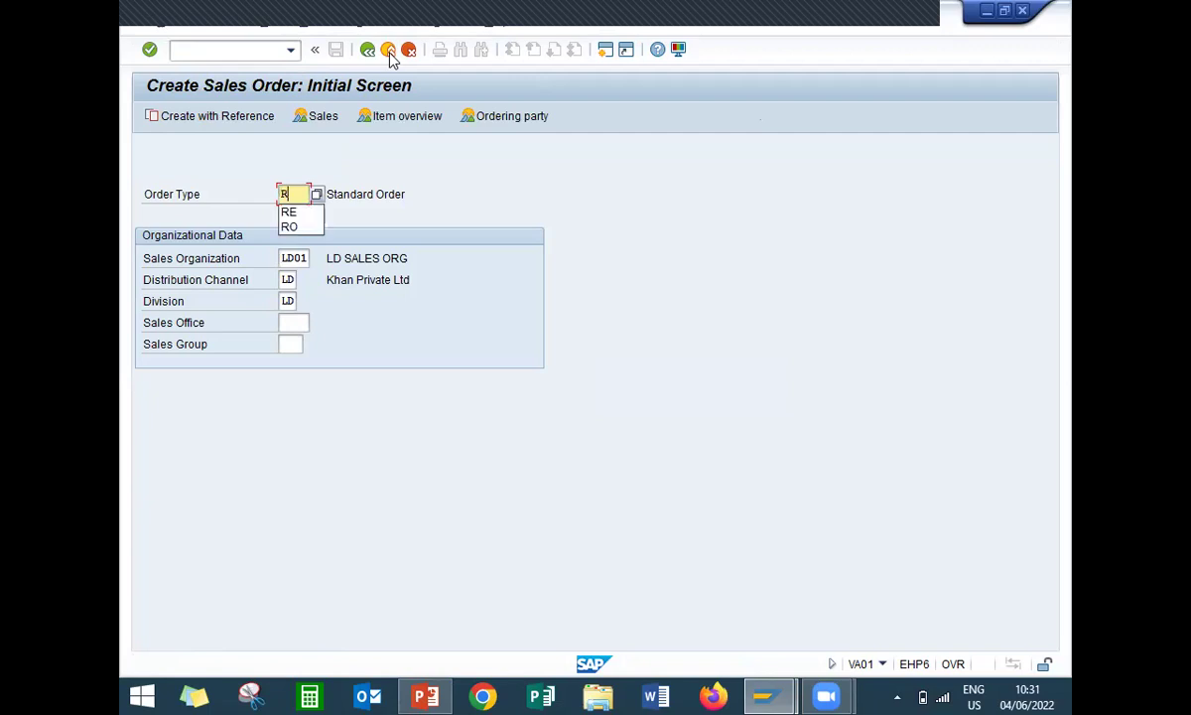
pyautogui.click(230, 117)
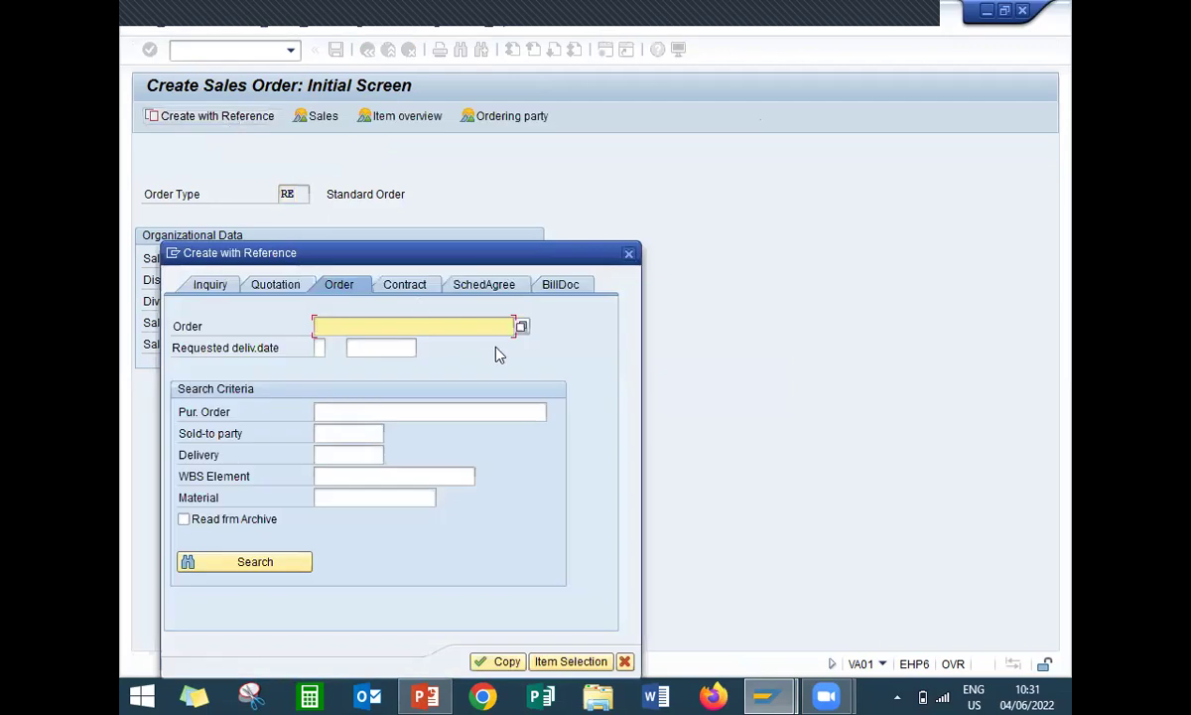
# Search the sales documents by customer for sales organization LD01 and sort the hits by document number
pyautogui.click(521, 326)
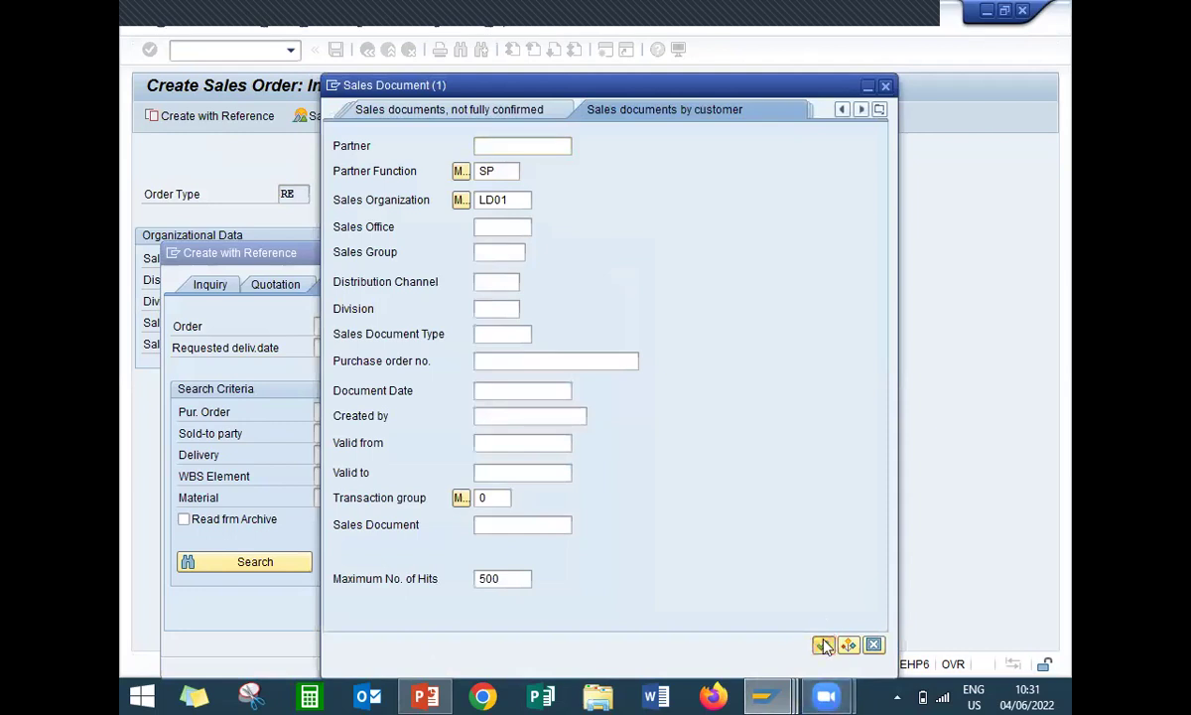
pyautogui.click(824, 646)
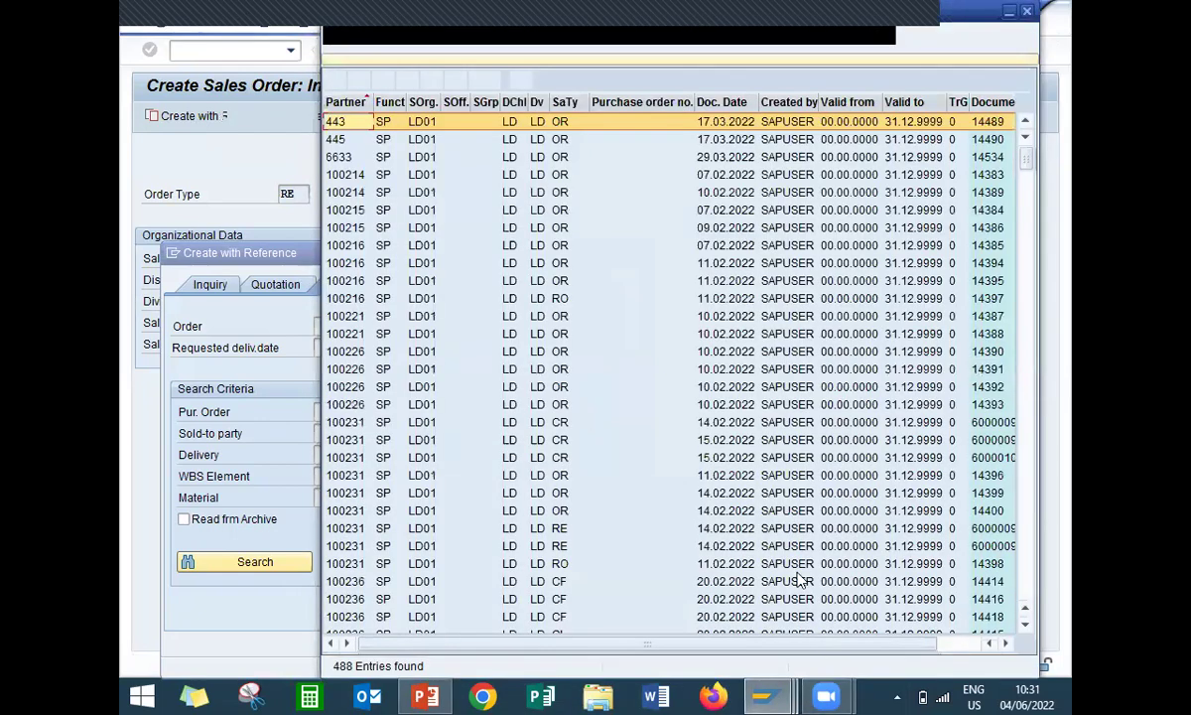
pyautogui.click(1000, 100)
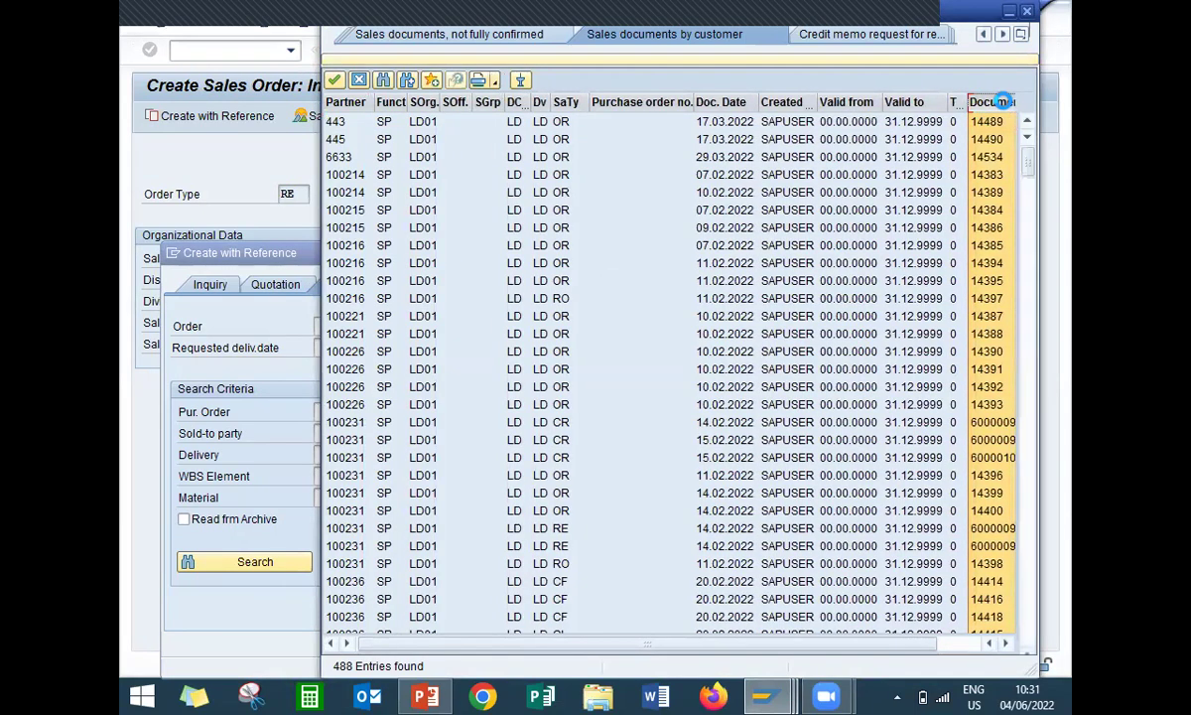
pyautogui.click(1003, 100)
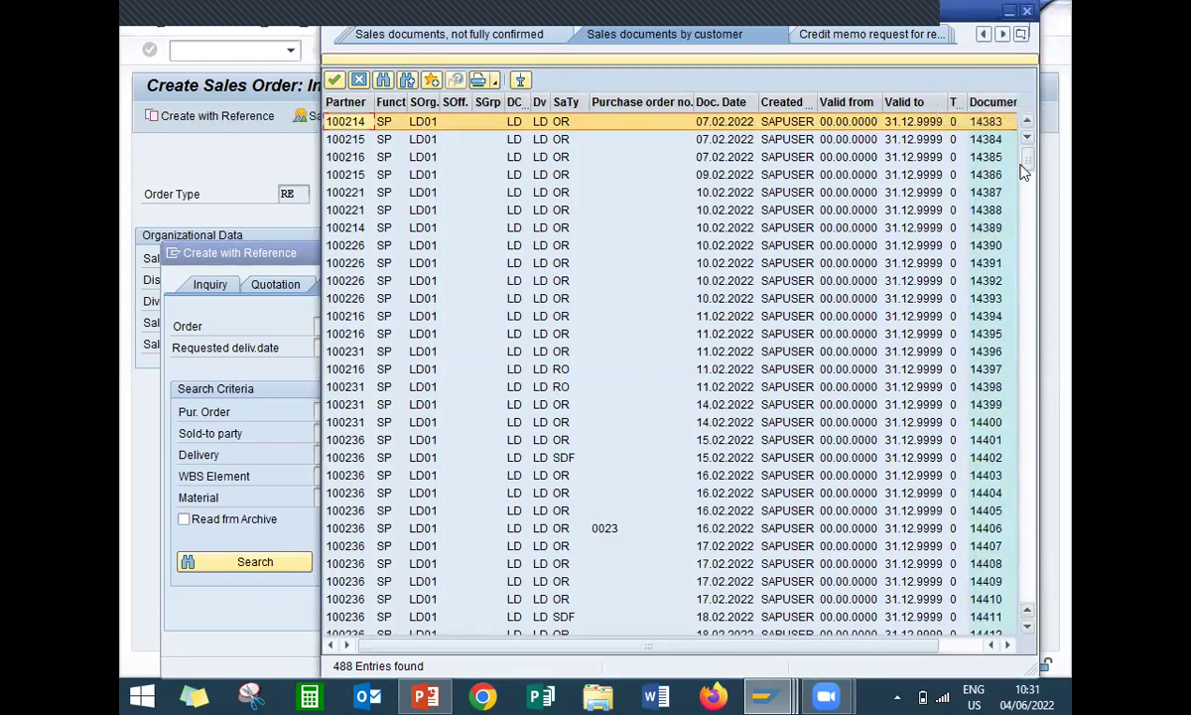
# Select the newest OR order dated 04.06.2022 from the hit list as the reference and copy it into the return
pyautogui.moveTo(1027, 174); pyautogui.dragTo(1042, 592)
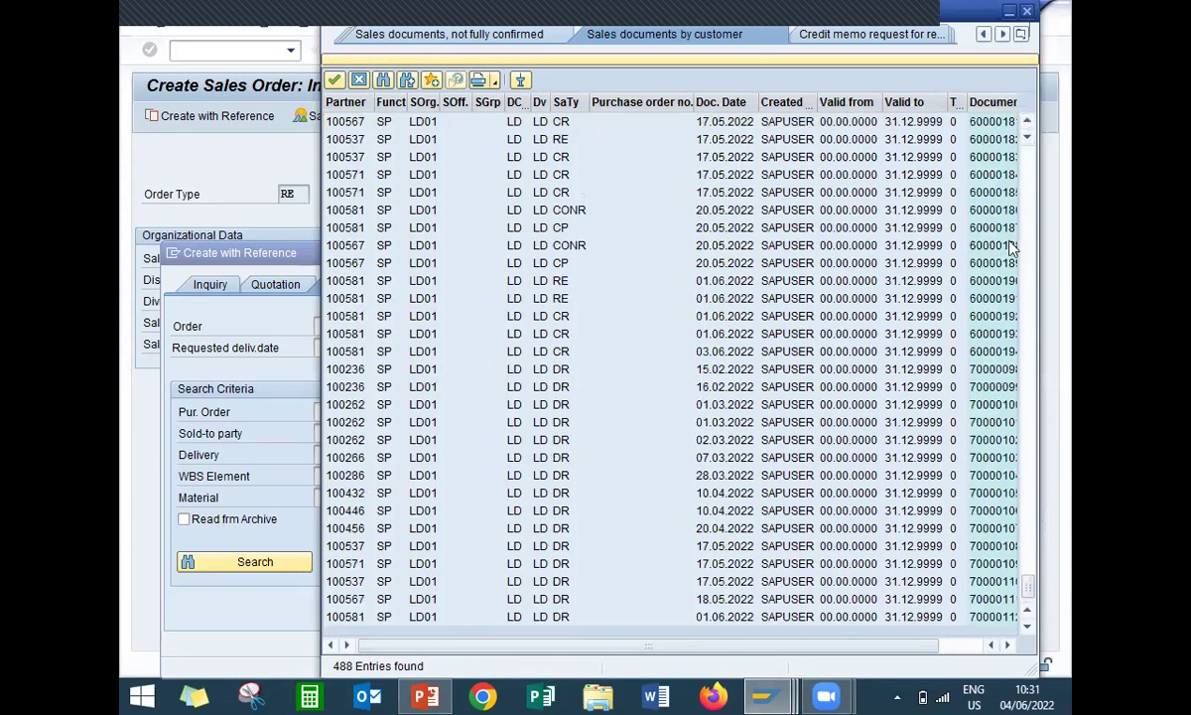
pyautogui.click(1032, 165)
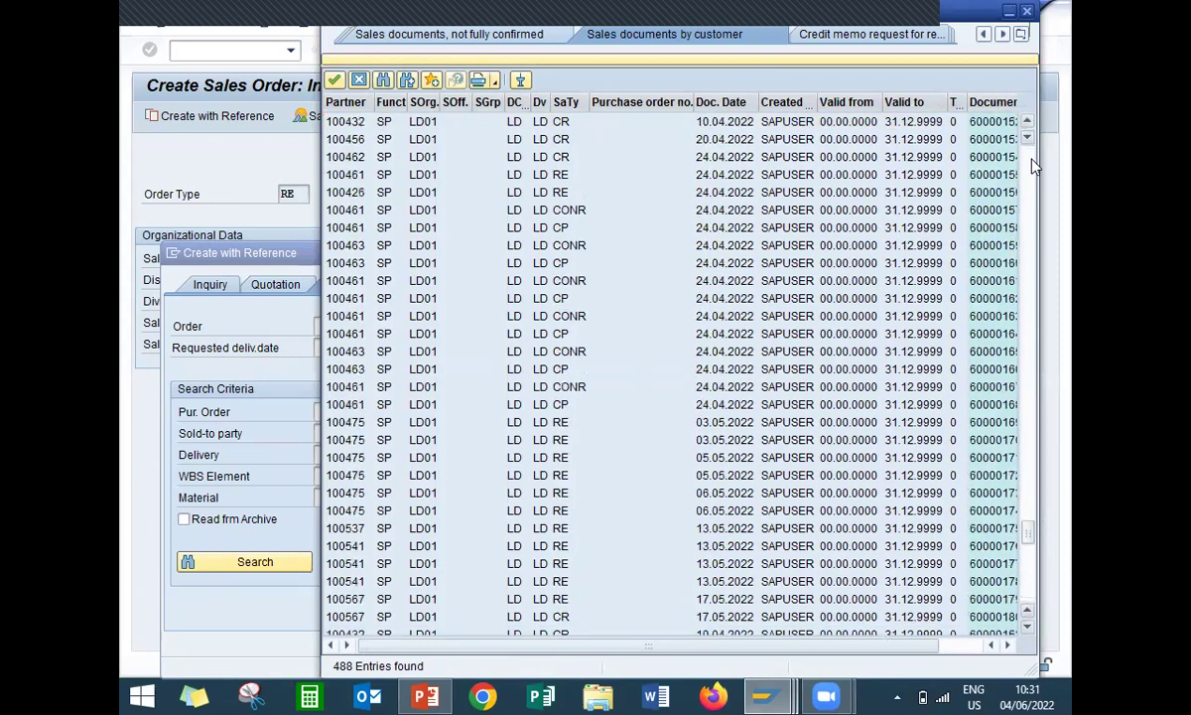
pyautogui.click(1033, 165)
pyautogui.click(1033, 165)
pyautogui.click(1033, 164)
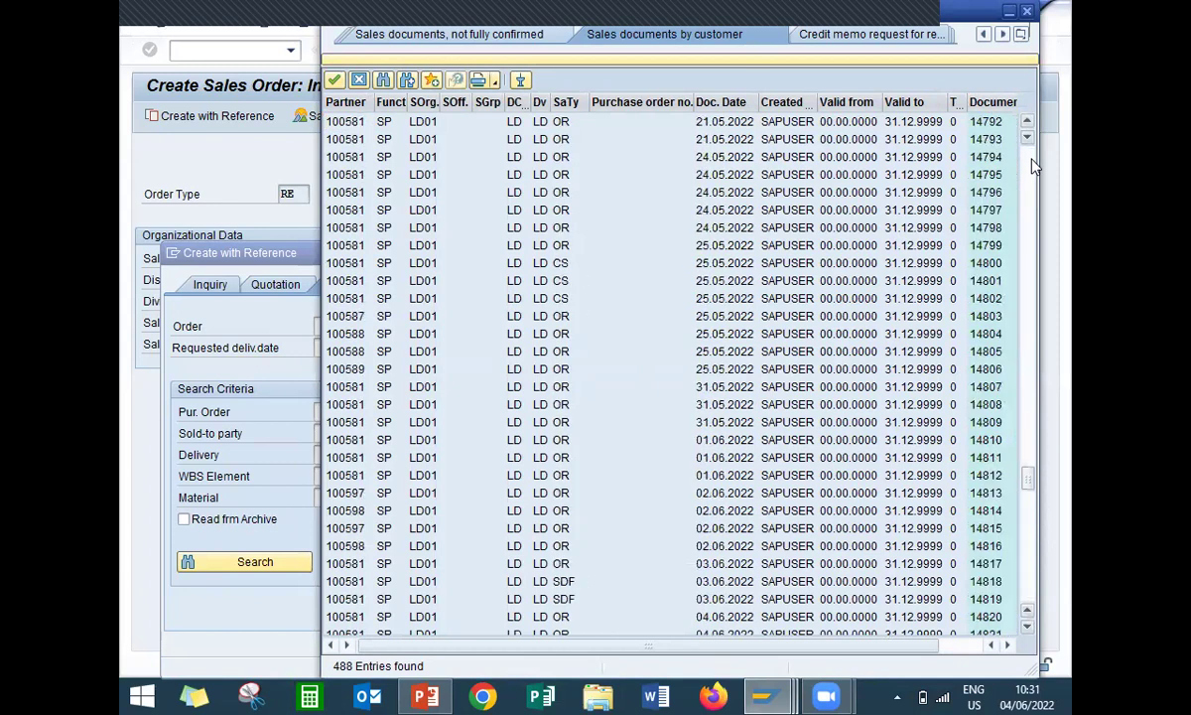
pyautogui.click(1033, 536)
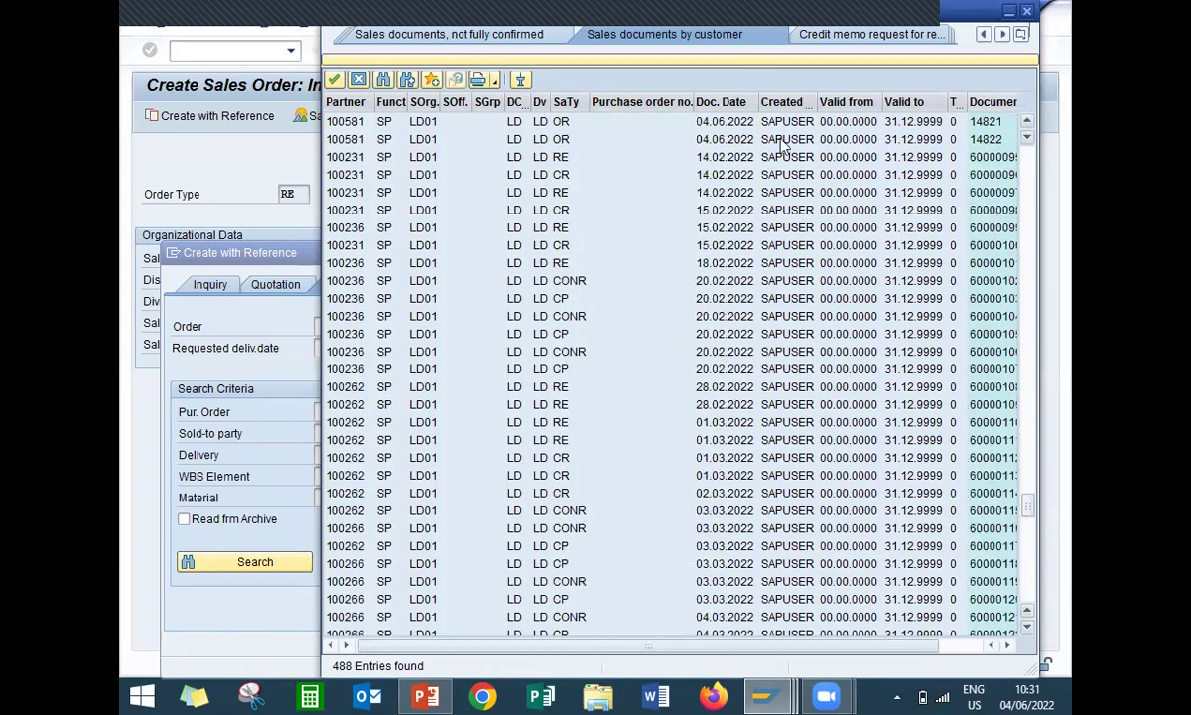
pyautogui.doubleClick(489, 139)
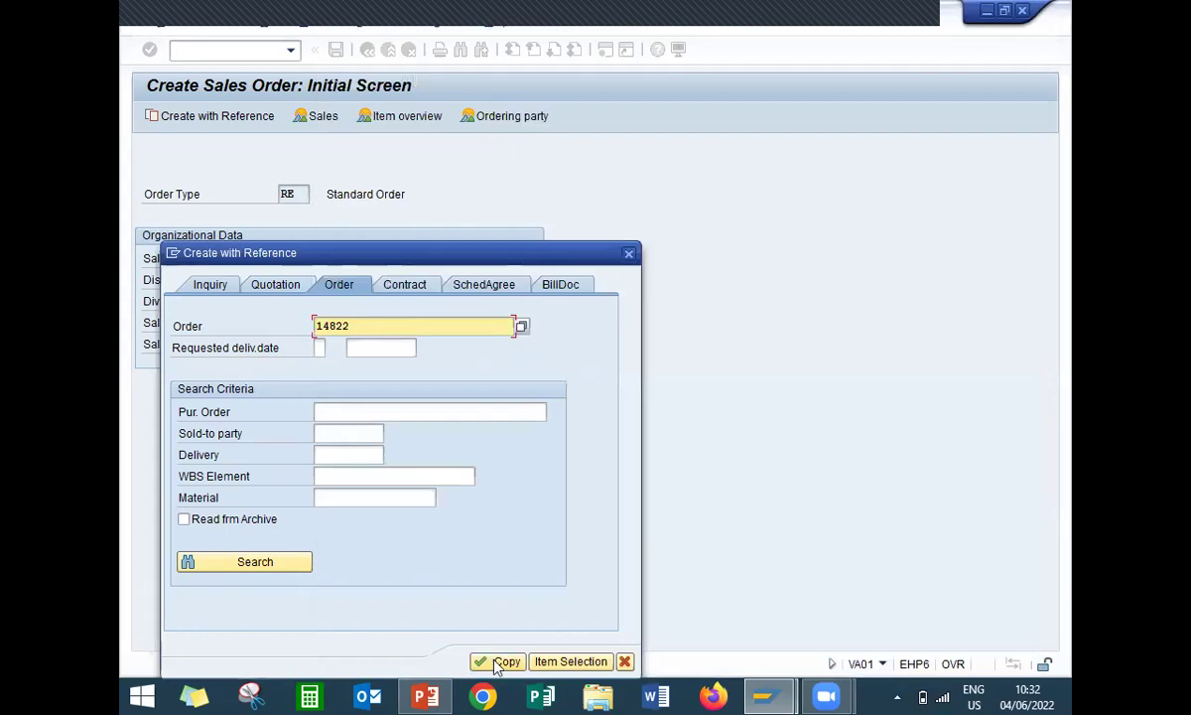
pyautogui.click(491, 663)
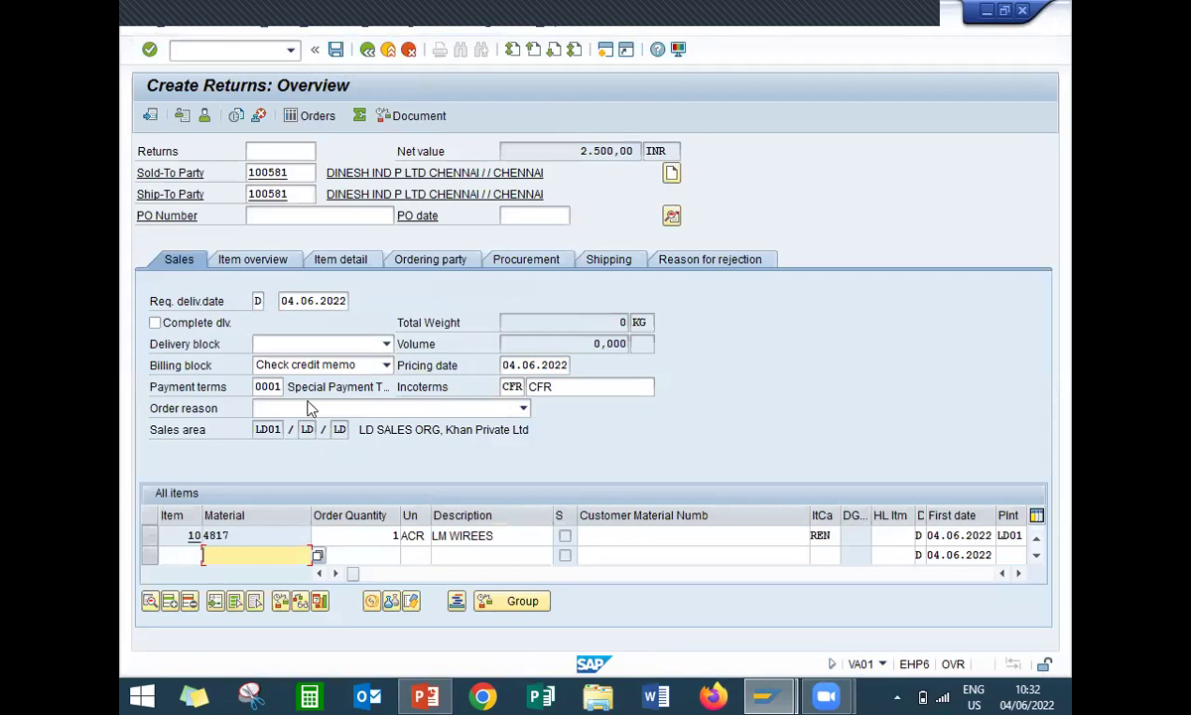
# Clear the return's billing block and set the order reason to Damaged in transit
pyautogui.click(349, 367)
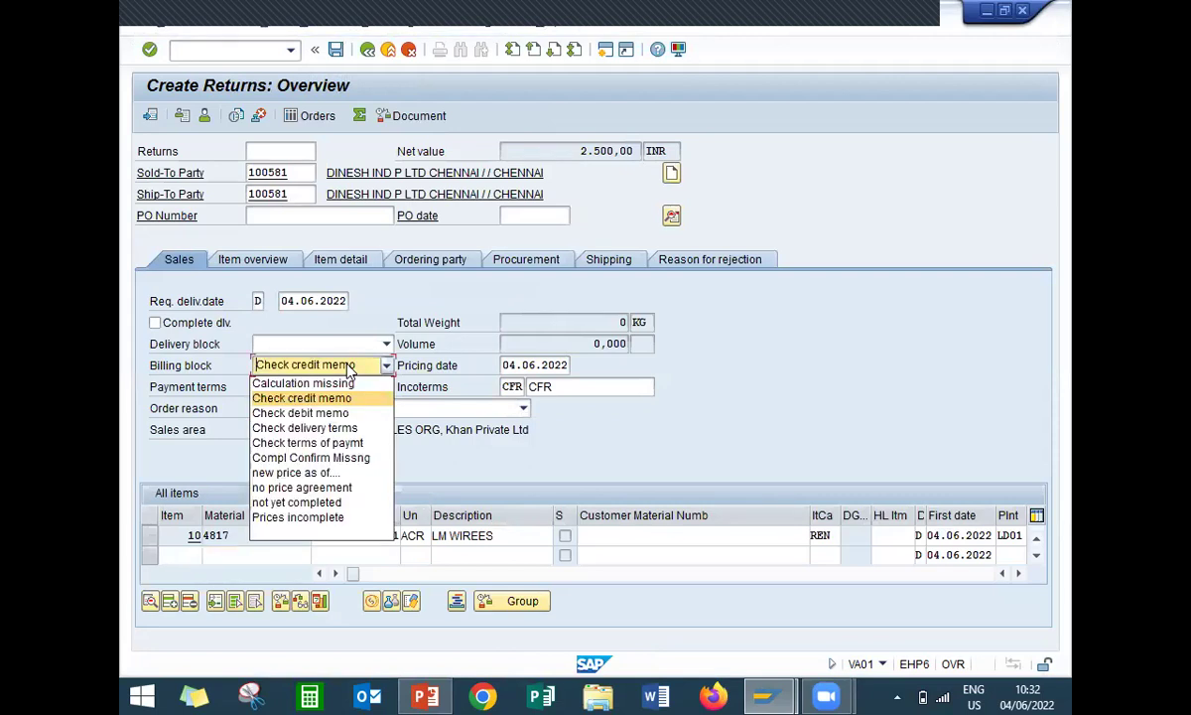
pyautogui.click(307, 534)
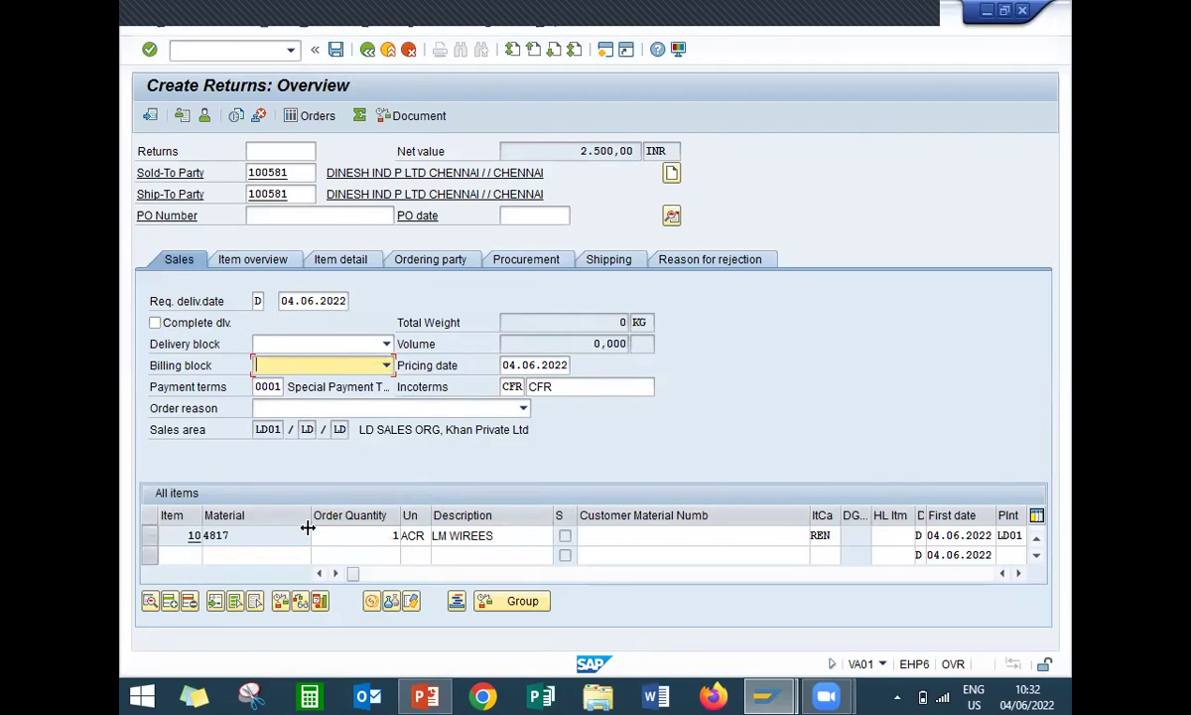
pyautogui.click(367, 409)
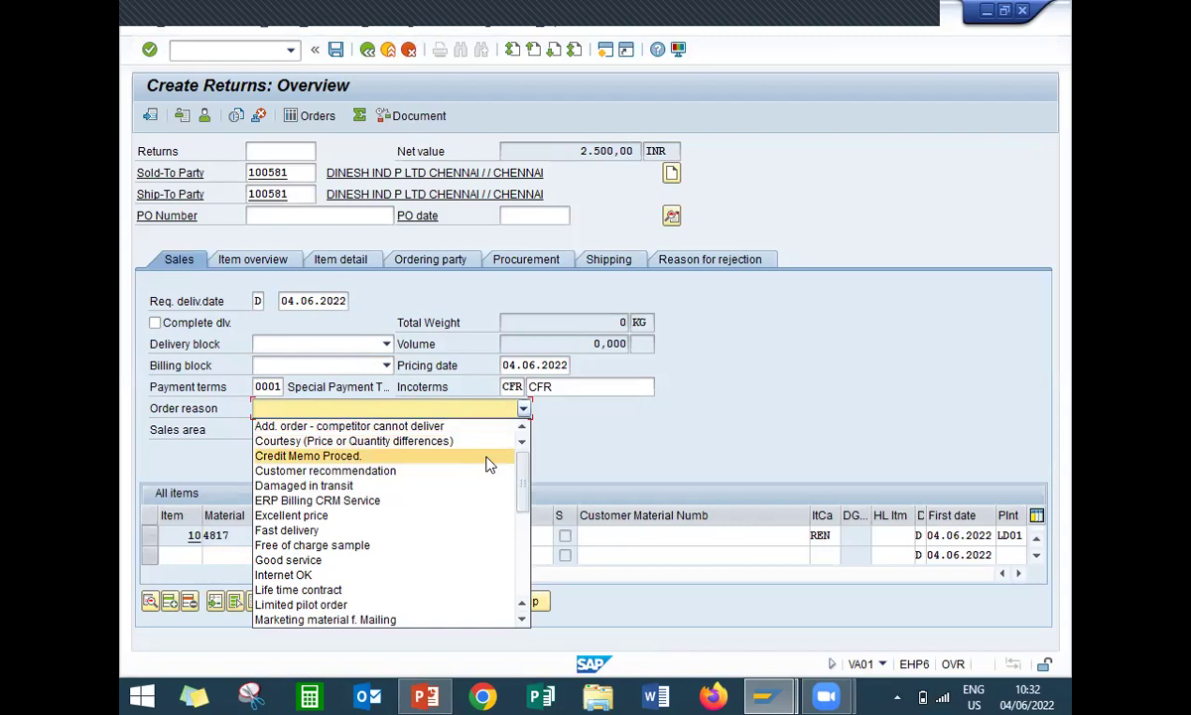
pyautogui.click(434, 486)
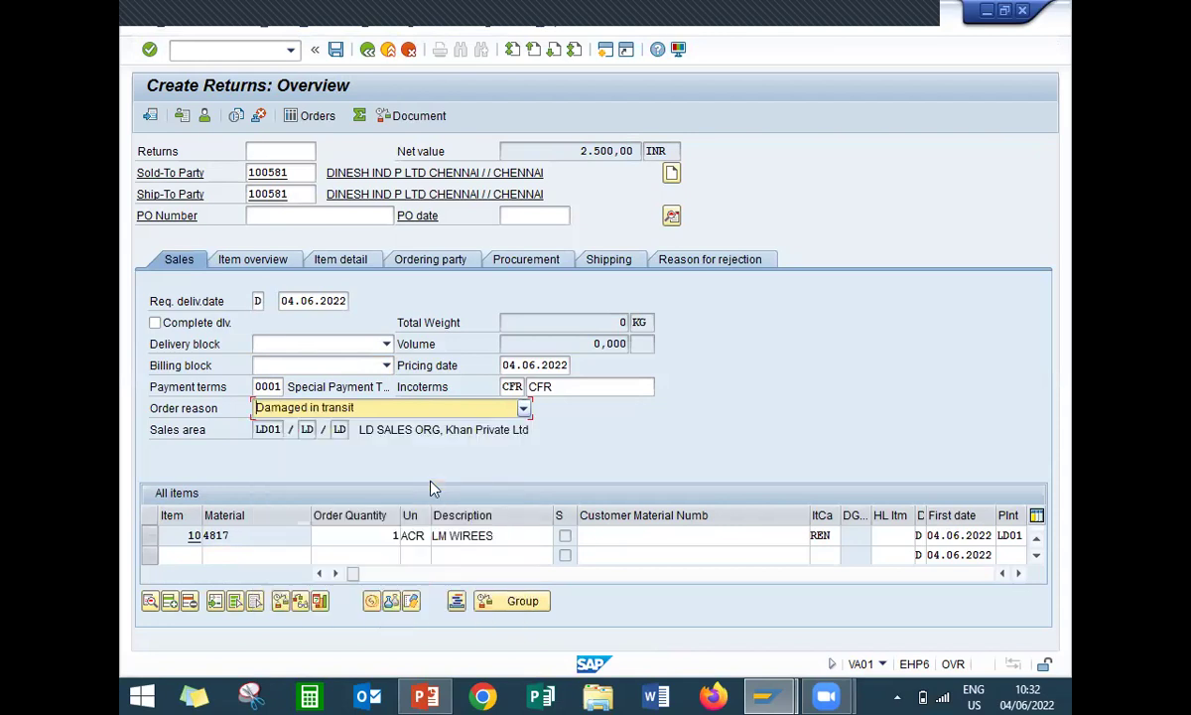
# Set net and gross weight of item 10 to 10 KG in its shipping data and save the return
pyautogui.doubleClick(380, 539)
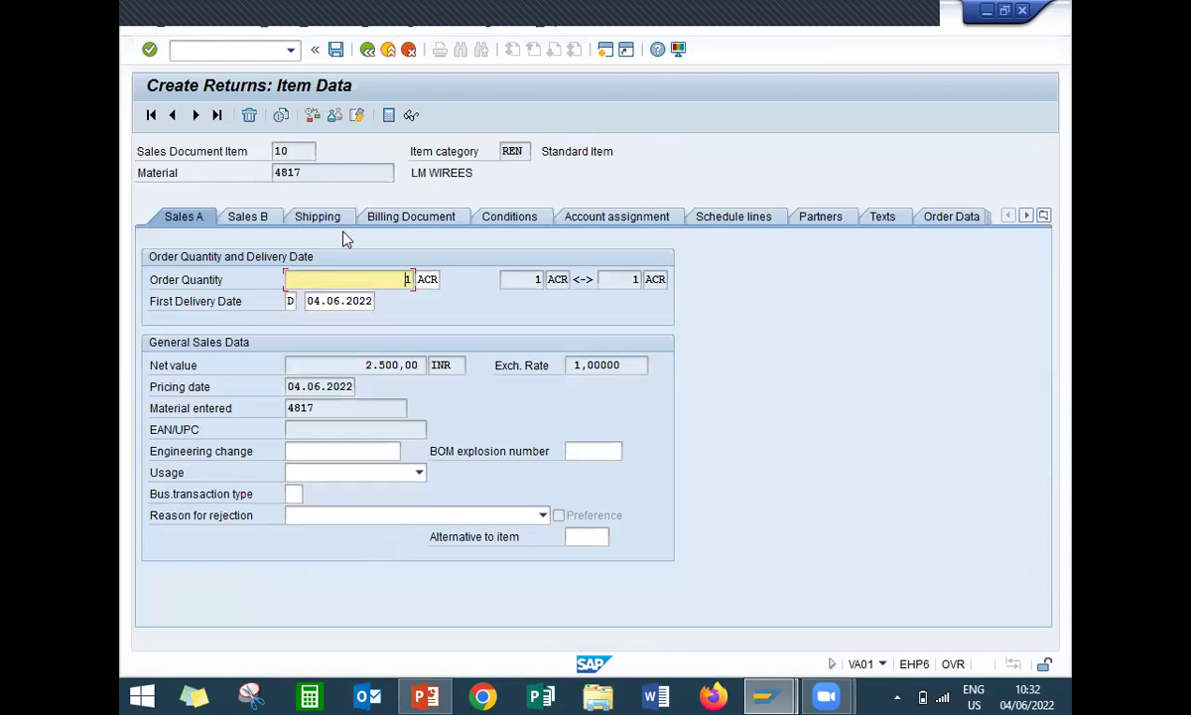
pyautogui.click(337, 222)
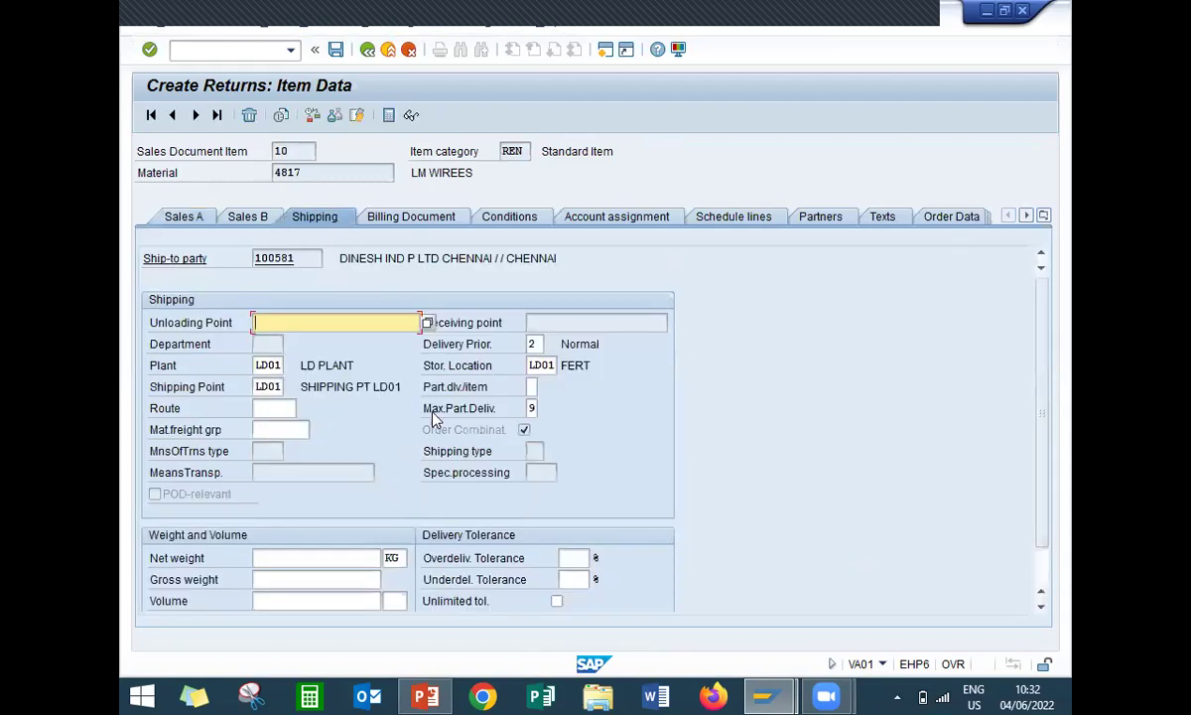
pyautogui.click(344, 558)
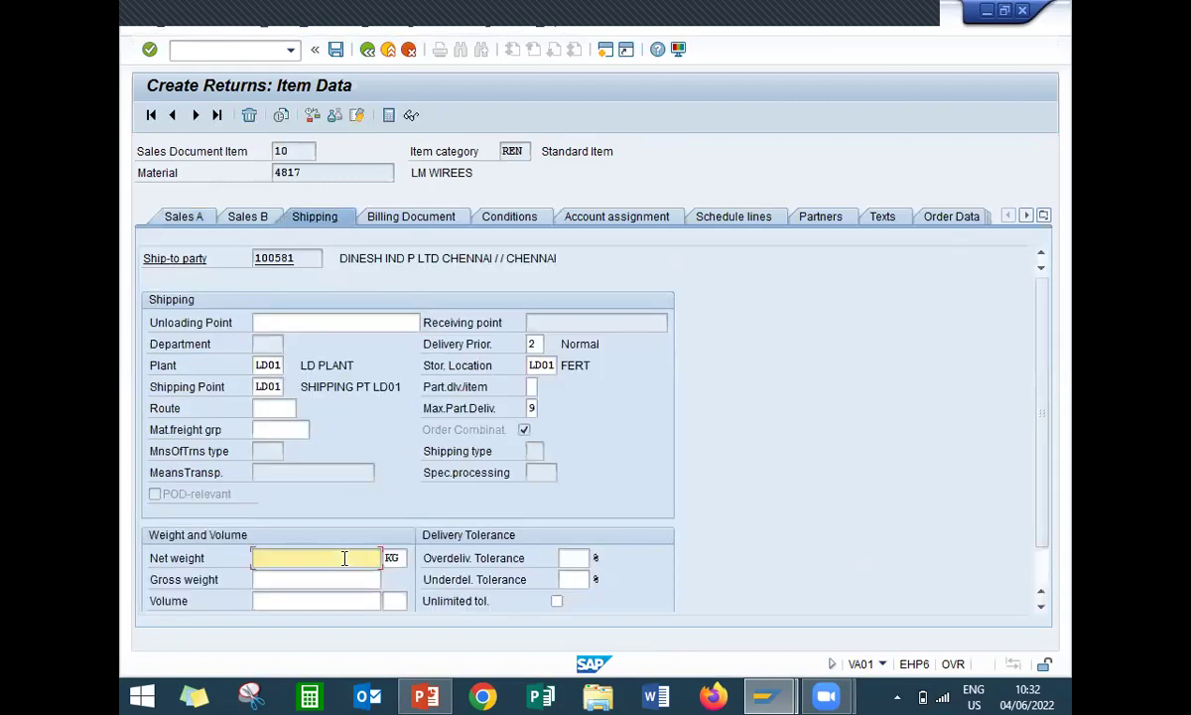
pyautogui.write('10')
pyautogui.press('Return')
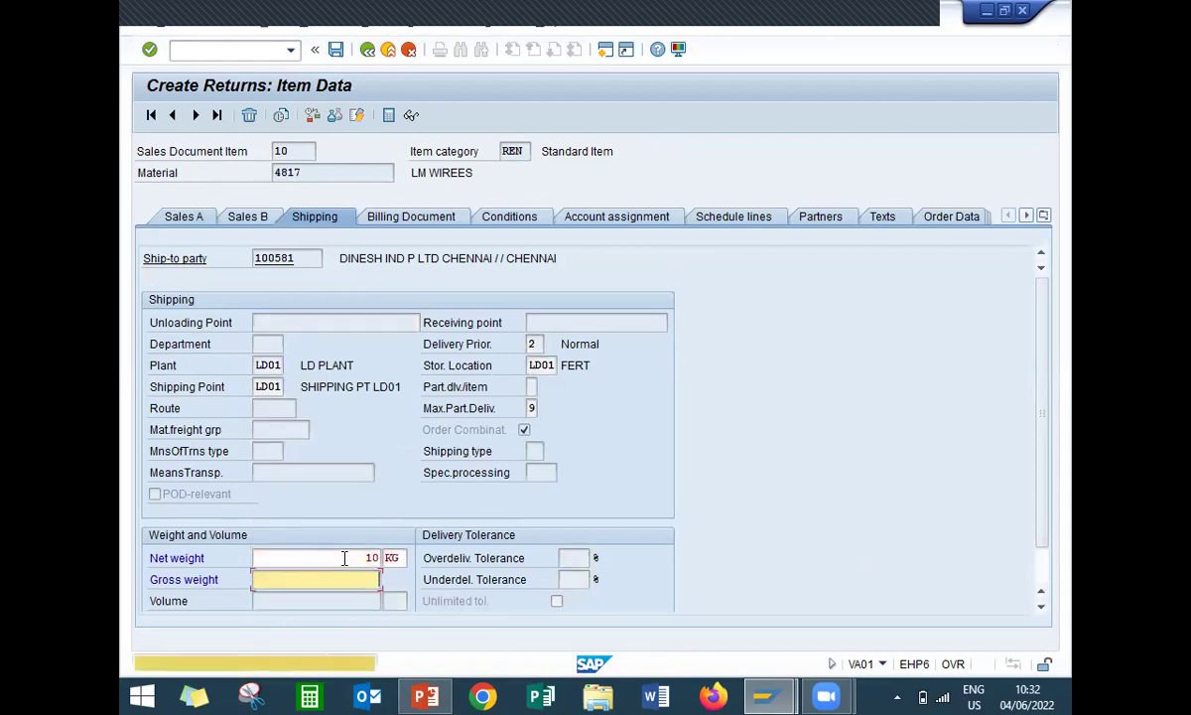
pyautogui.write('10')
pyautogui.press('Return')
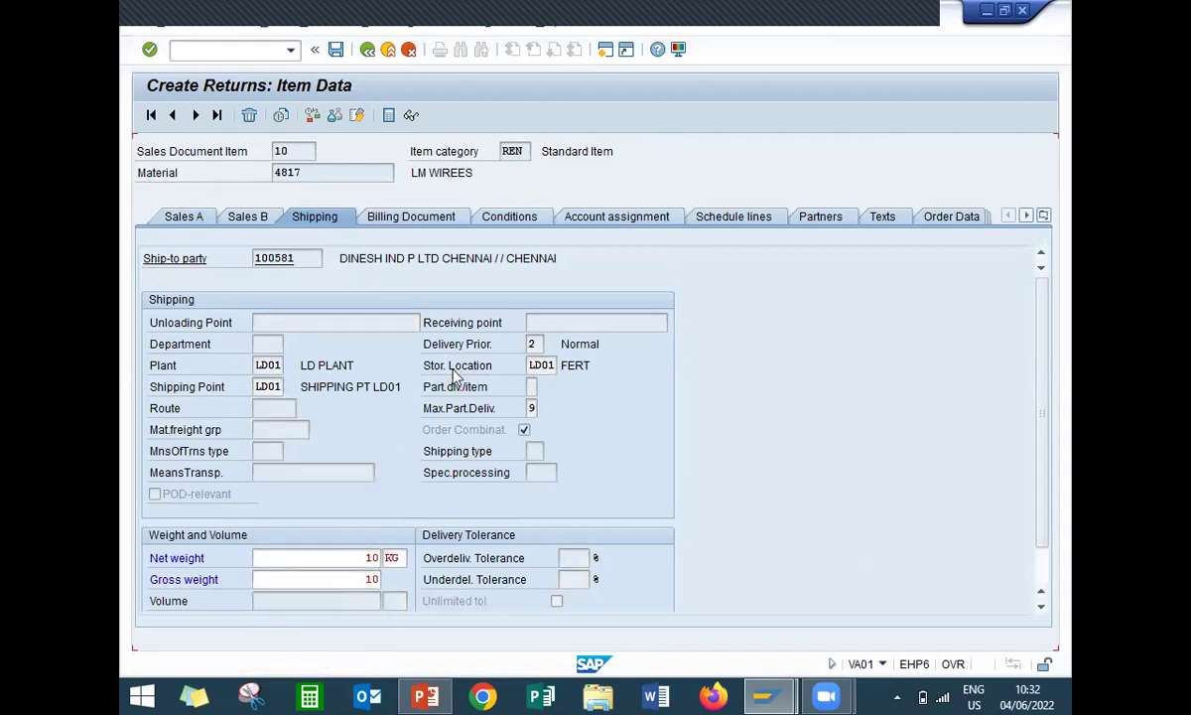
pyautogui.click(339, 56)
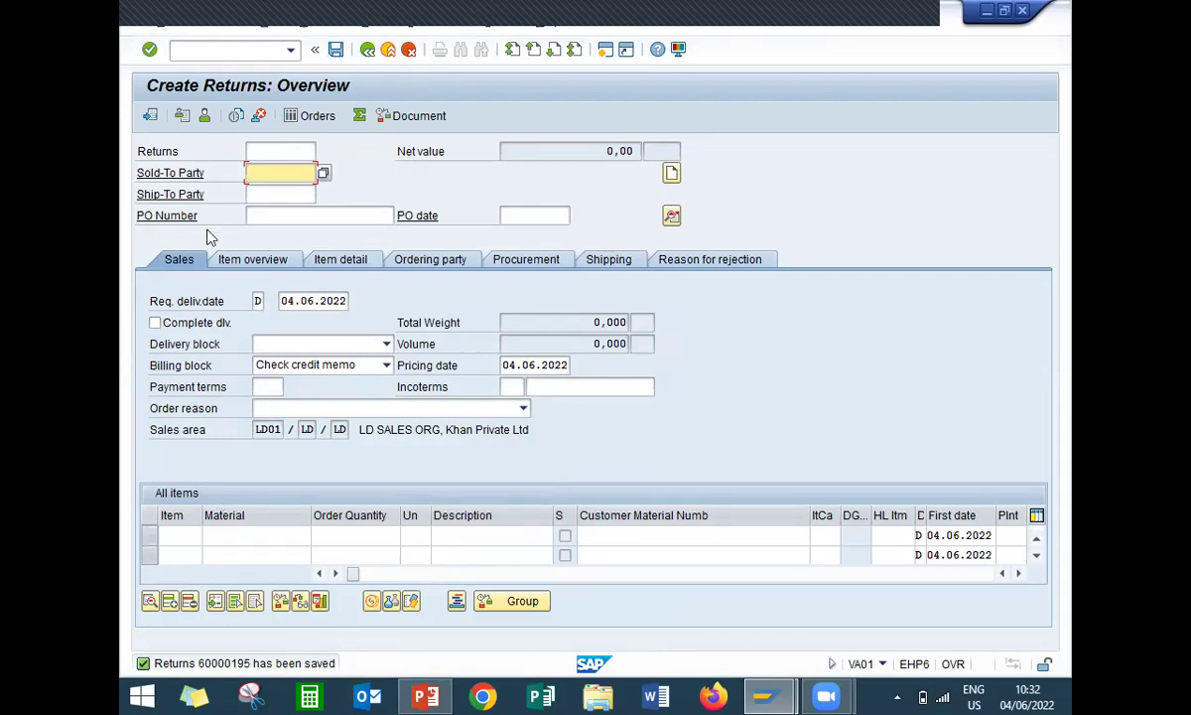
# Create a returns delivery for the saved return from shipping point LD01 with selection date 11.06.2022 and post the goods receipt
pyautogui.click(220, 24)
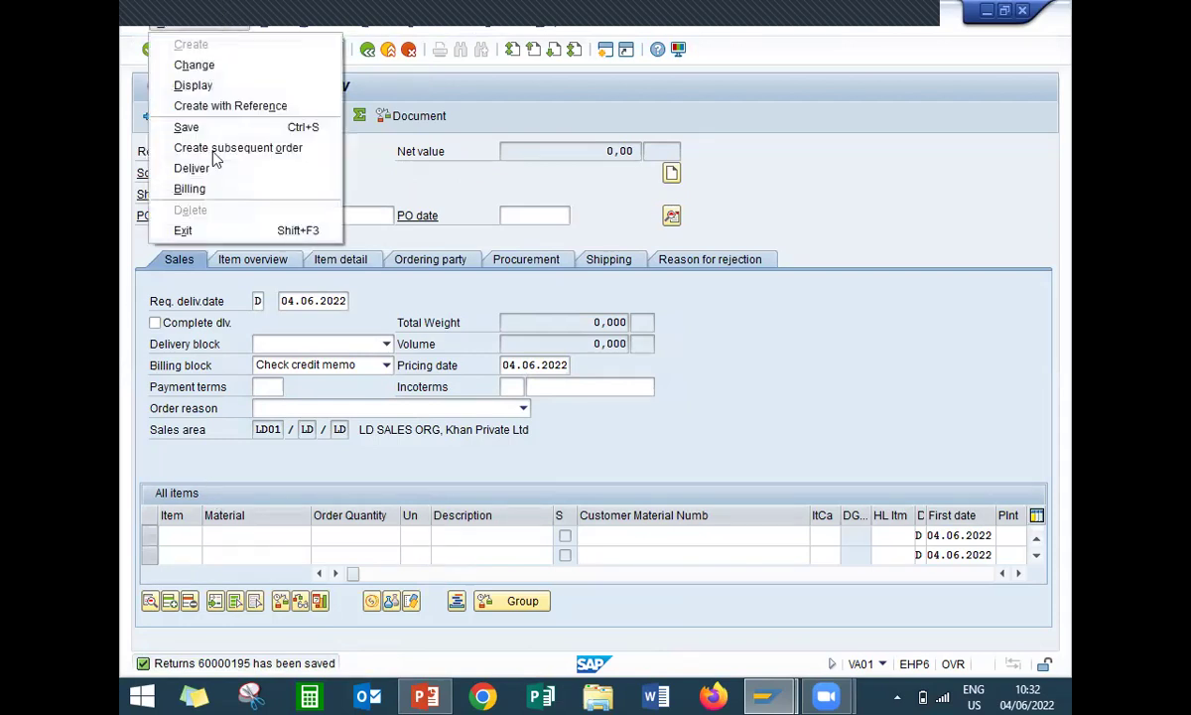
pyautogui.click(209, 171)
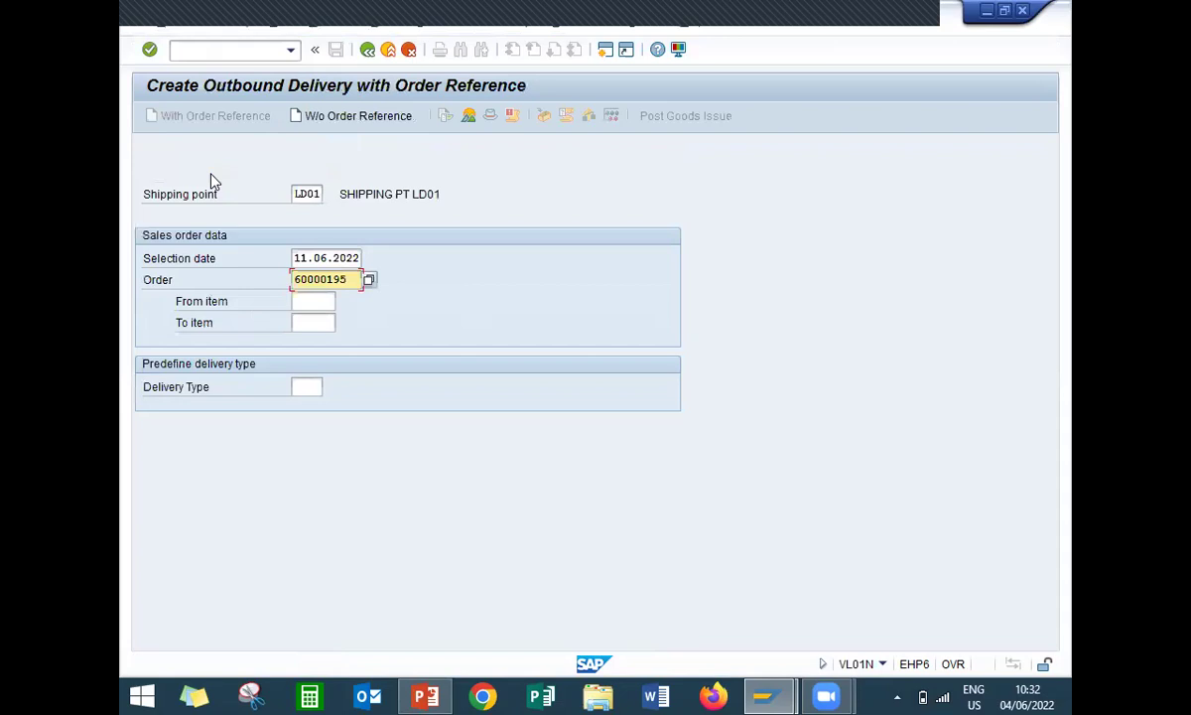
pyautogui.press('Return')
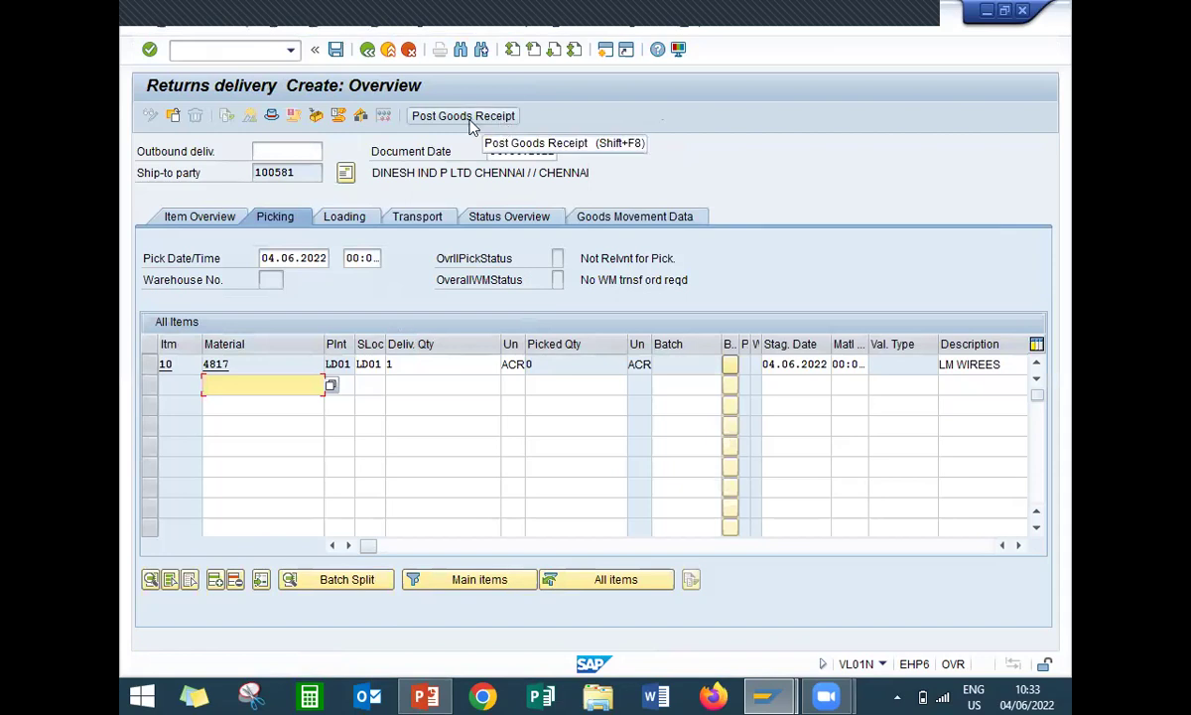
pyautogui.click(472, 119)
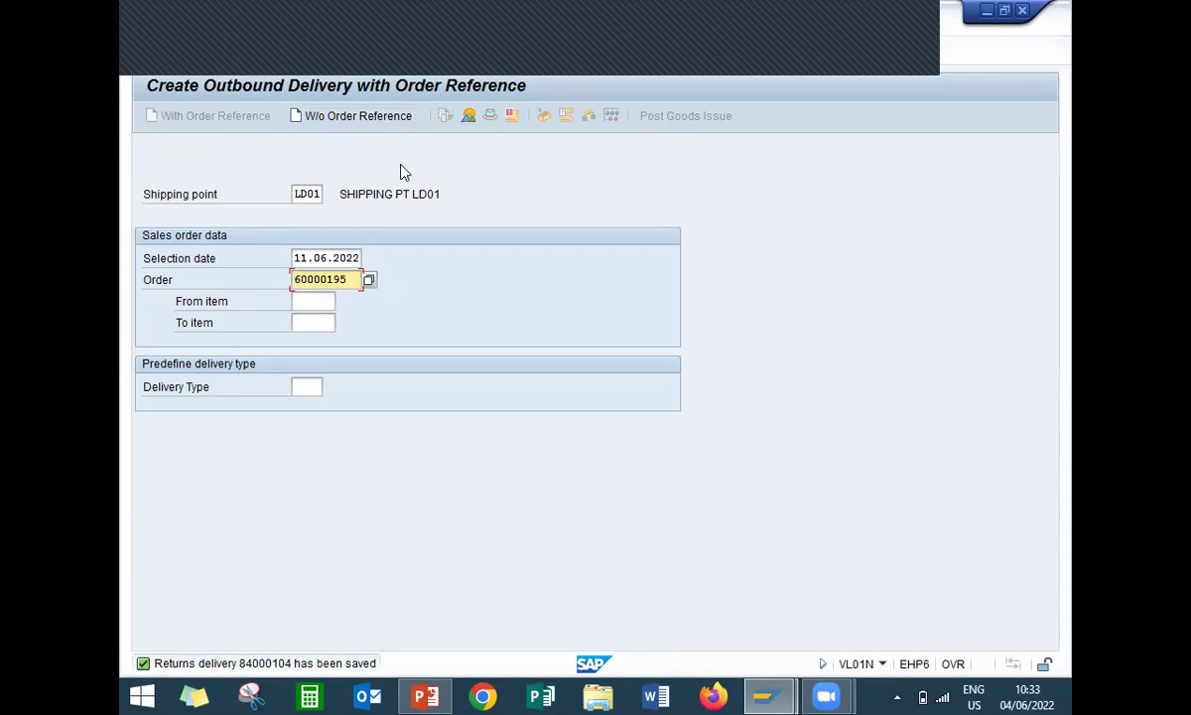
# Create and save the credit for returns from the return document with transaction VF01, and go back to SAP Easy Access
pyautogui.click(388, 50)
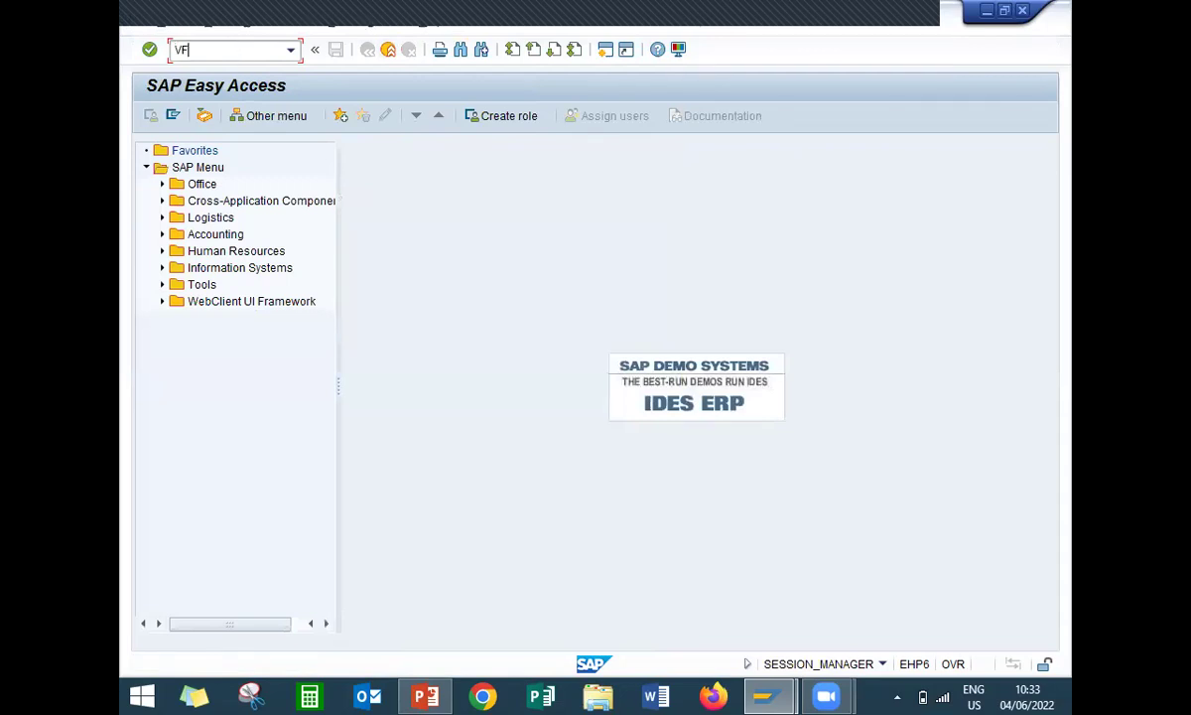
pyautogui.press('Return')
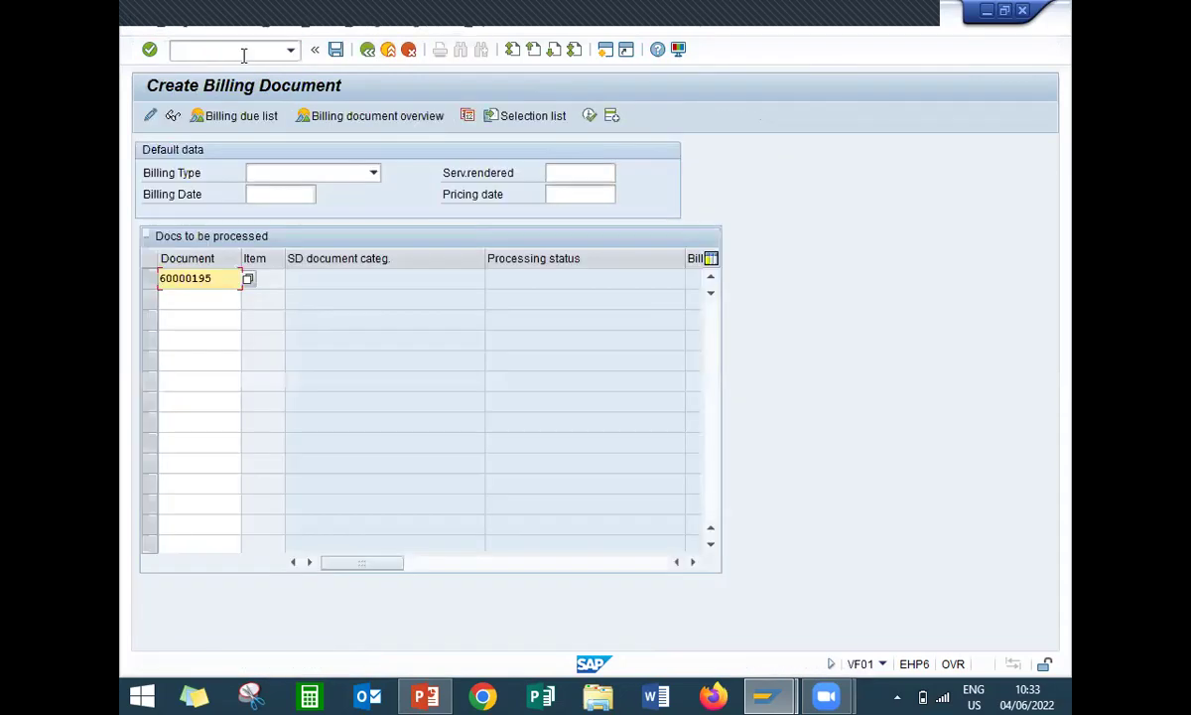
pyautogui.press('Return')
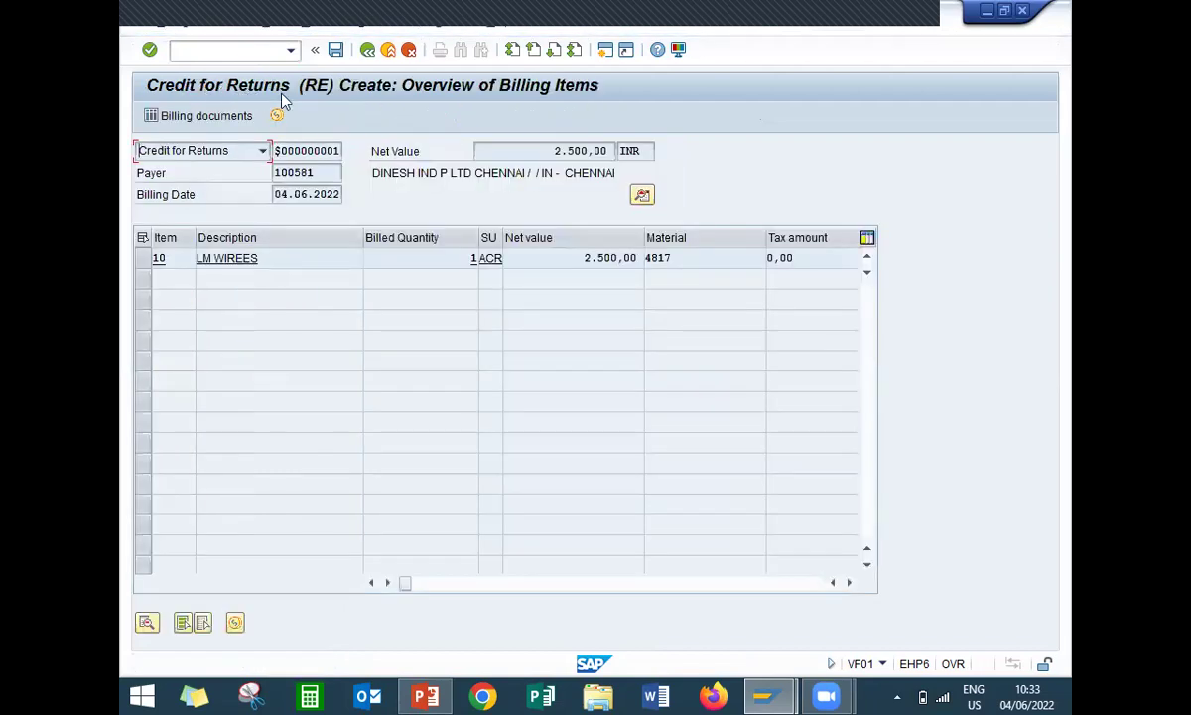
pyautogui.click(335, 51)
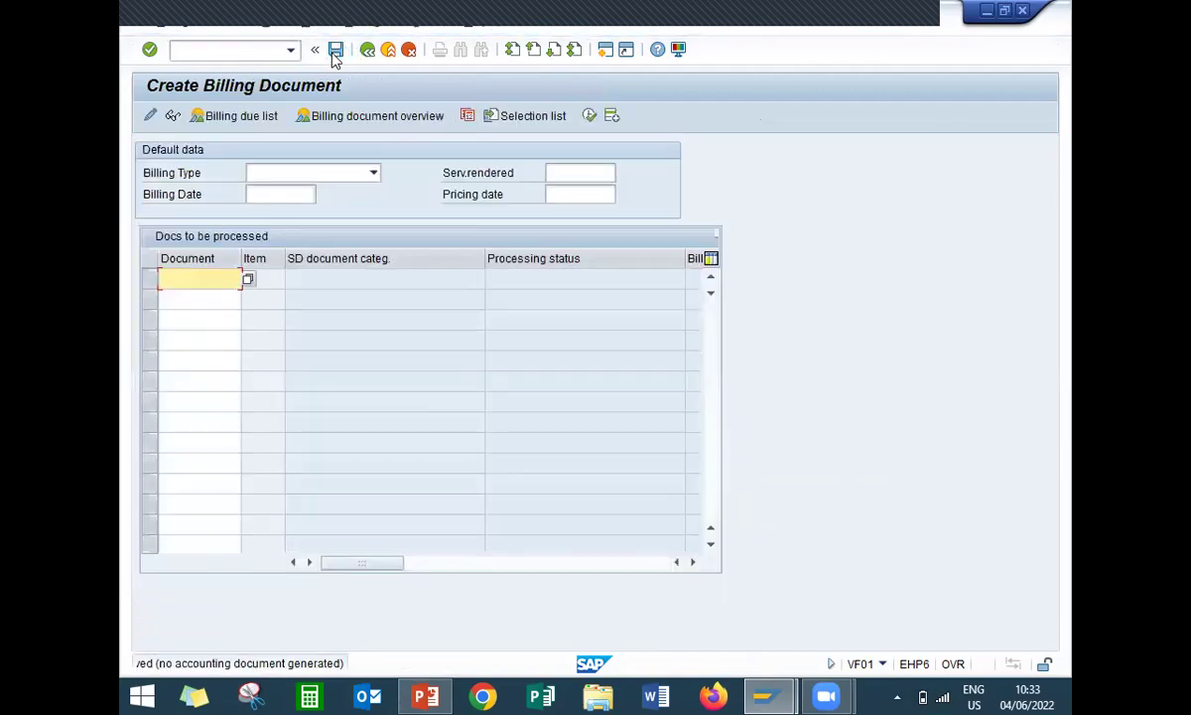
pyautogui.click(388, 50)
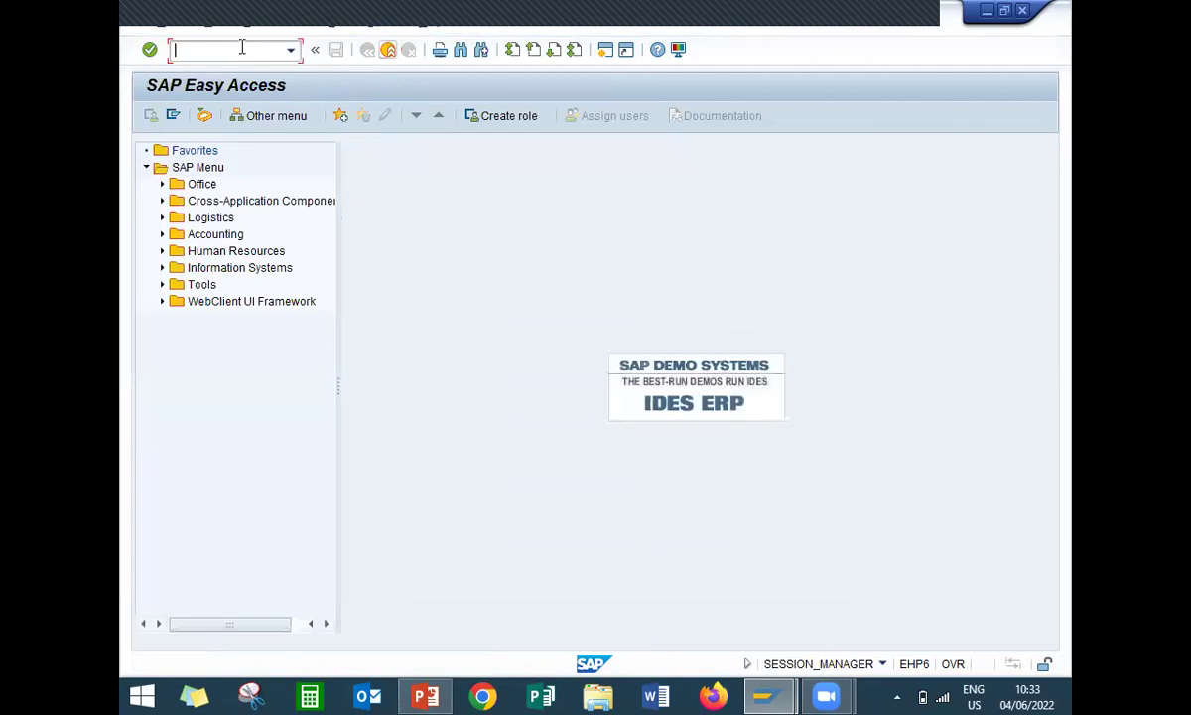
# Run the MMBE stock overview for material 4817 in plant LD01 and storage location LD01
pyautogui.write('MMBE')
pyautogui.press('Return')
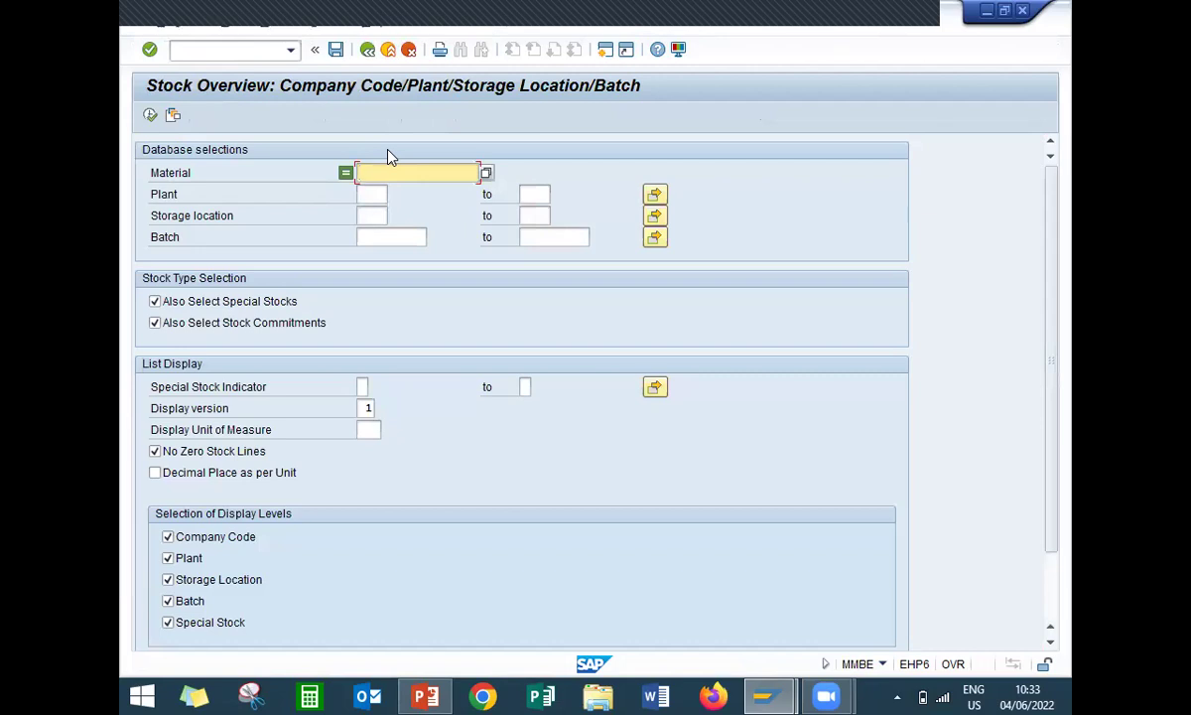
pyautogui.write('4817')
pyautogui.press('Tab')
pyautogui.press('BackSpace')
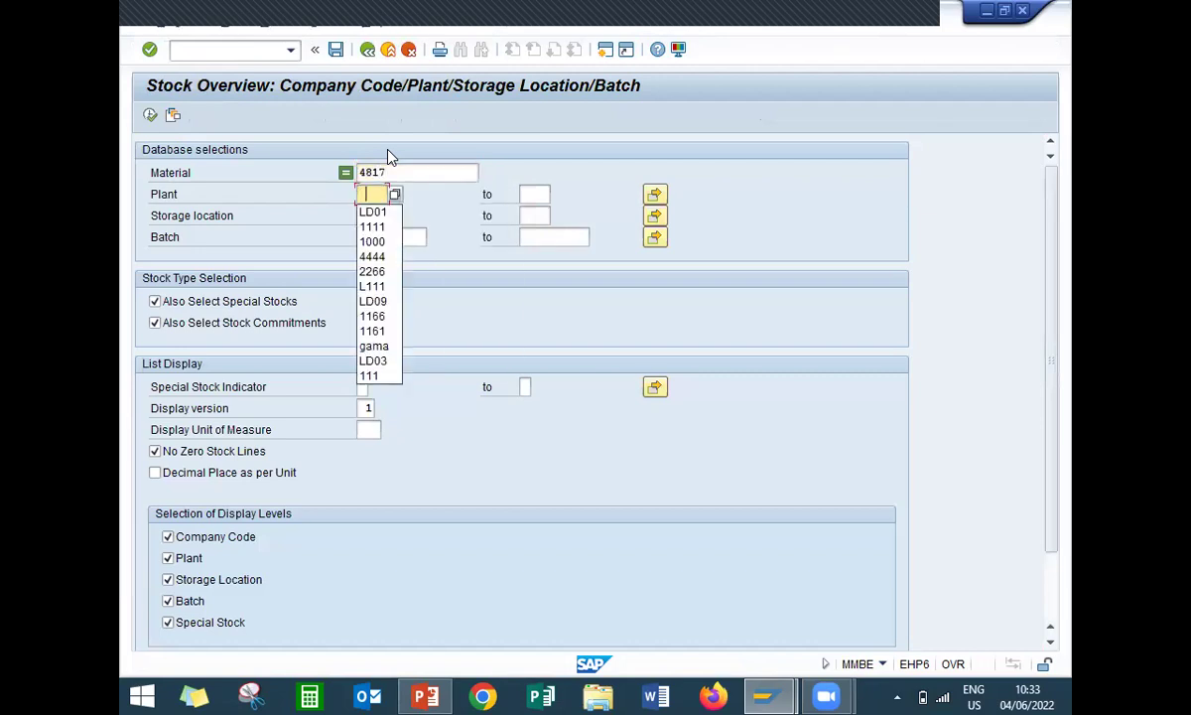
pyautogui.press('Down')
pyautogui.press('Return')
pyautogui.press('Tab')
pyautogui.press('BackSpace')
pyautogui.press('Down')
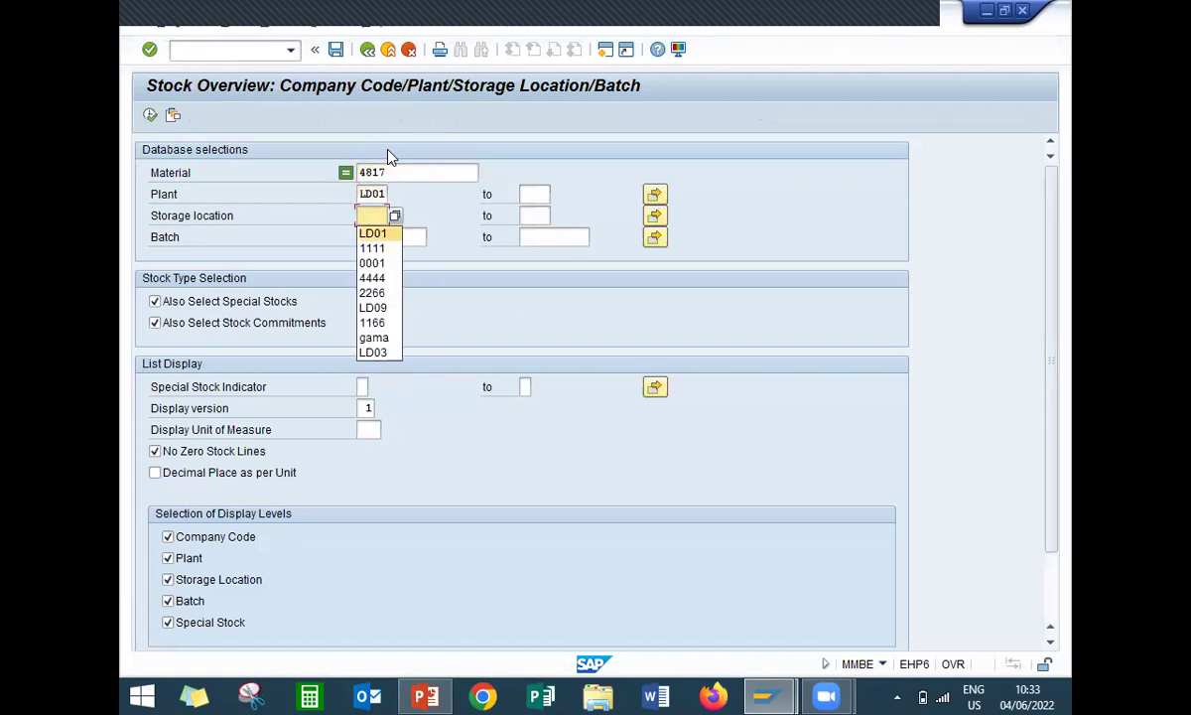
pyautogui.press('Return')
pyautogui.click(150, 116)
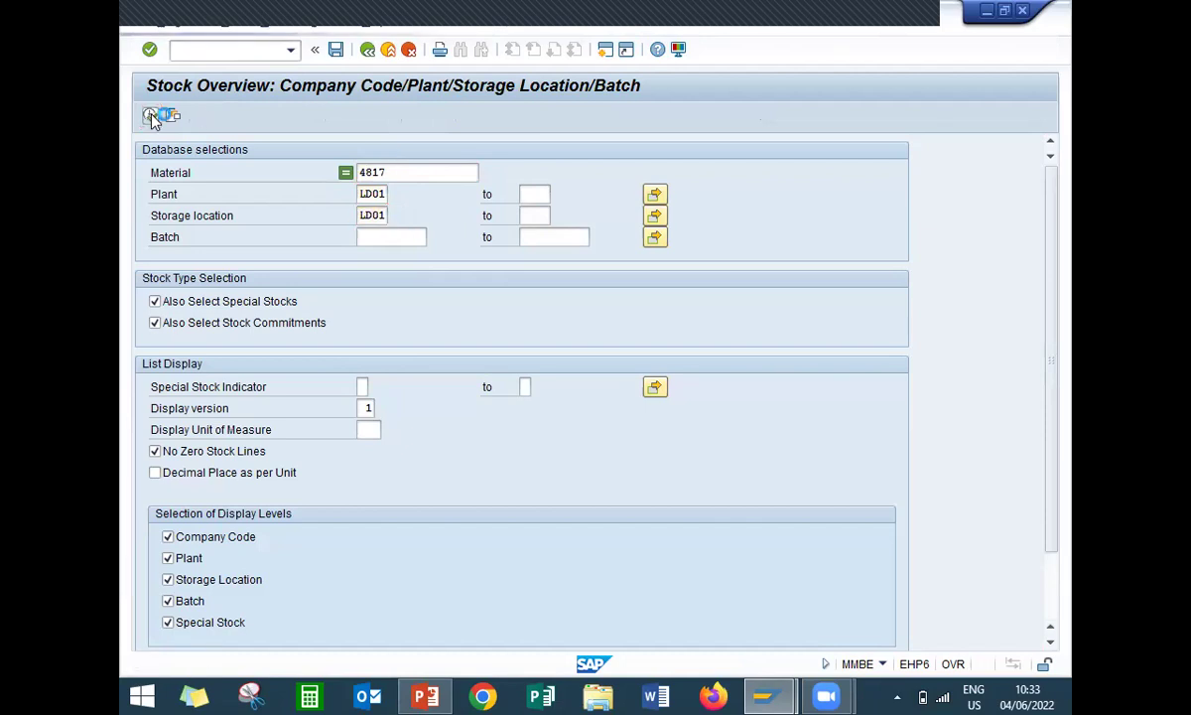